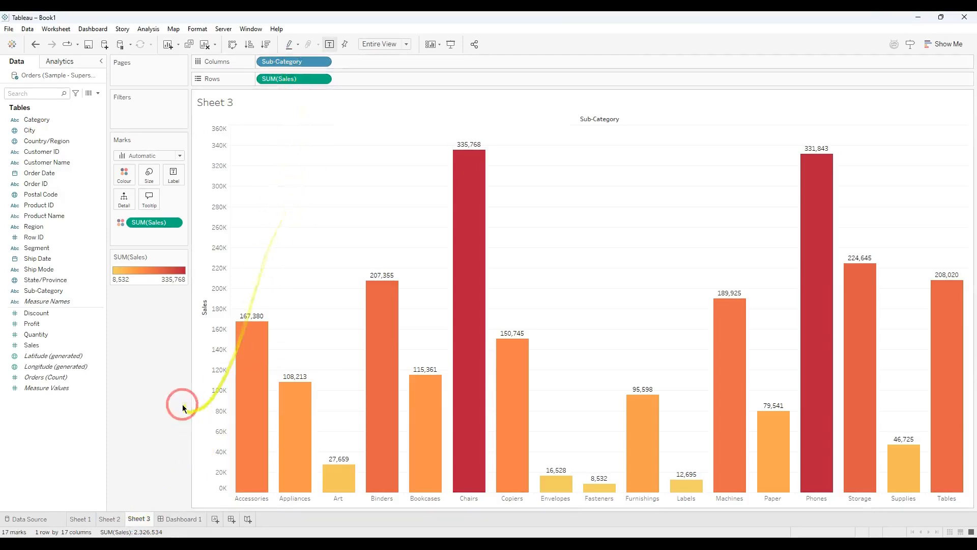
# Open Sheet 1 and inspect the Technology slice of the category pie chart.
pyautogui.click(82, 520)
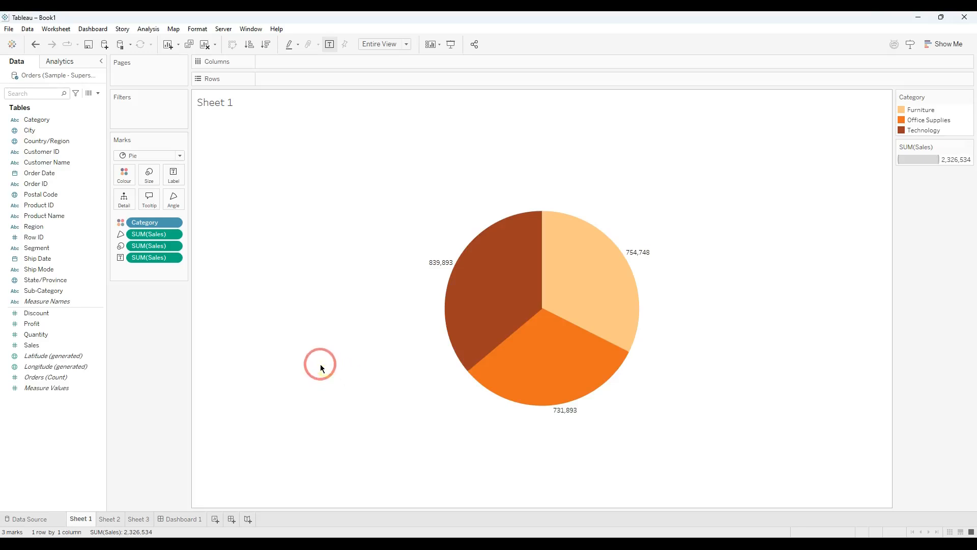
pyautogui.moveTo(490, 304)
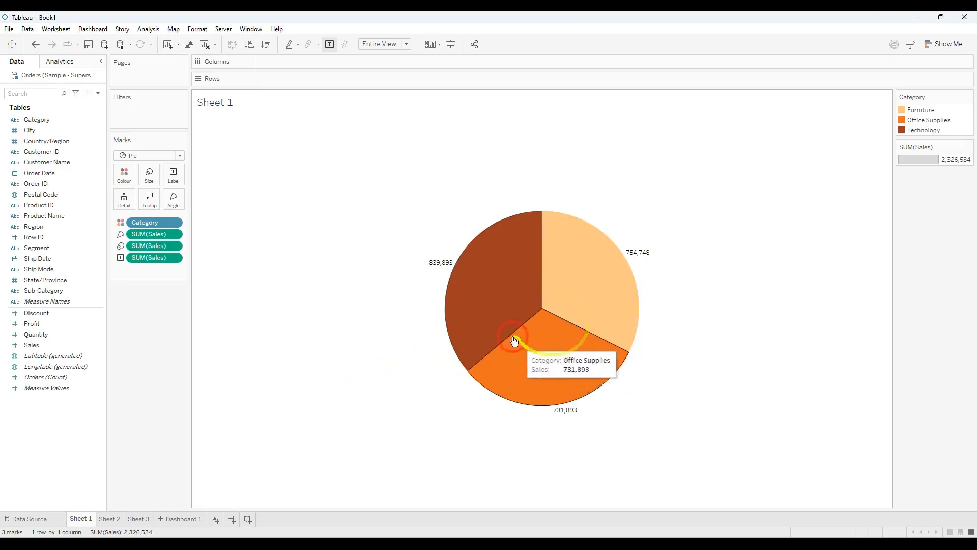
pyautogui.click(504, 304)
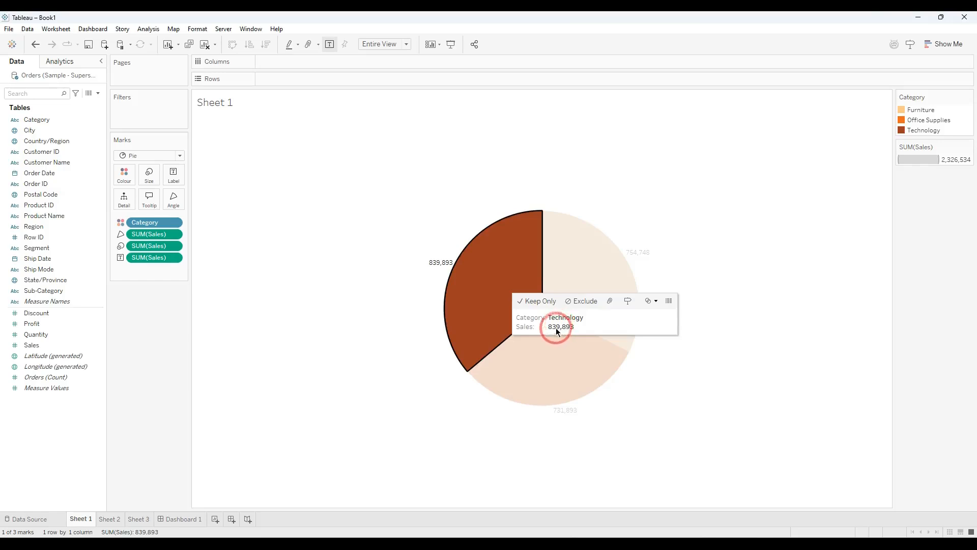
pyautogui.click(357, 334)
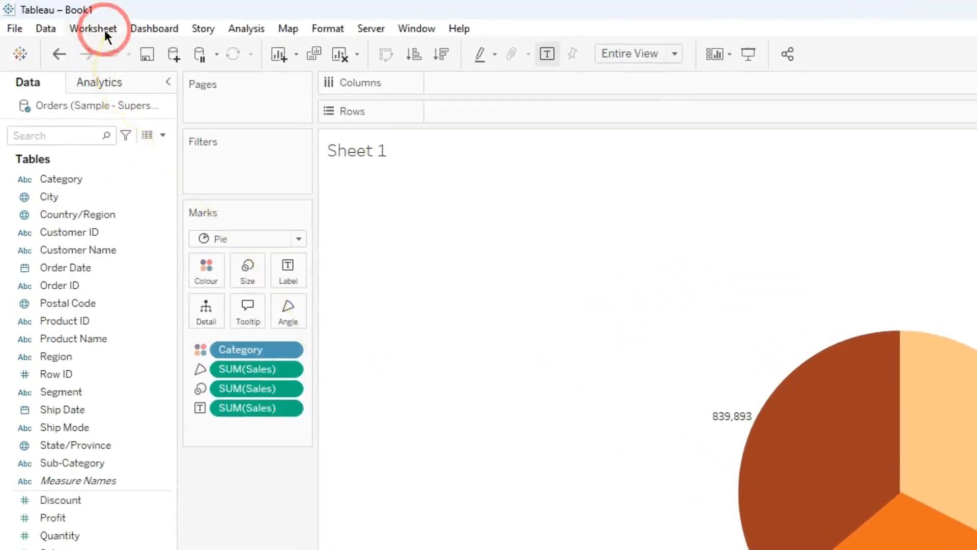
# Start a new filter action for the workbook with only Sheet 1 as its source sheet.
pyautogui.click(105, 29)
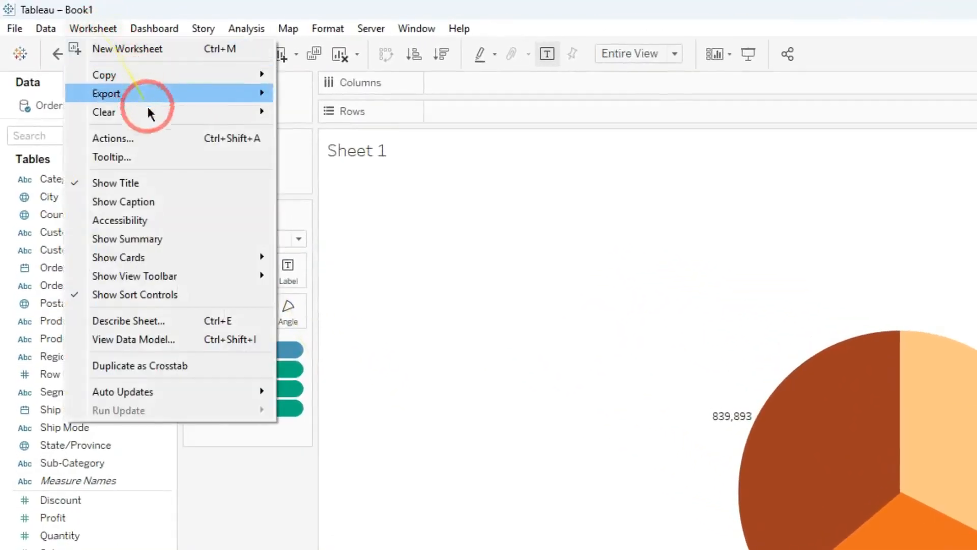
pyautogui.click(240, 141)
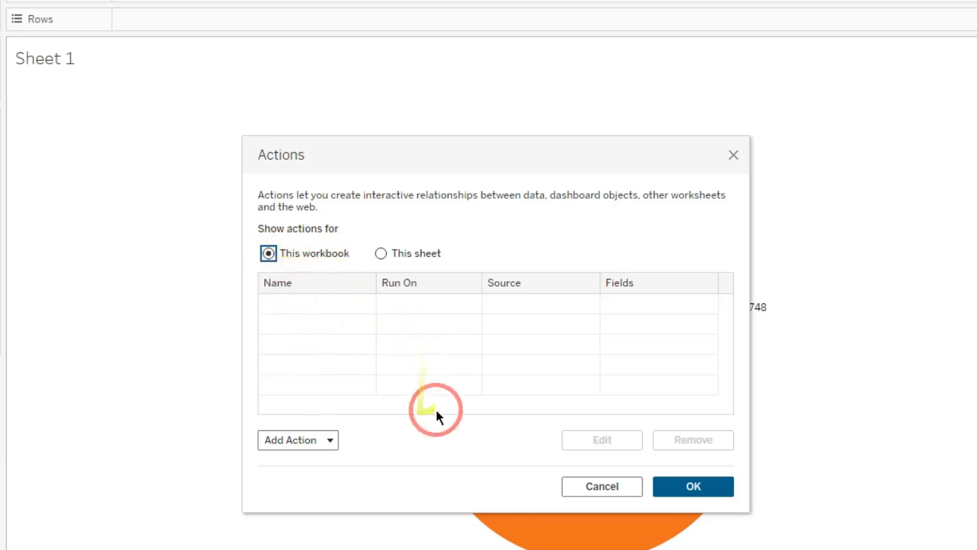
pyautogui.click(298, 439)
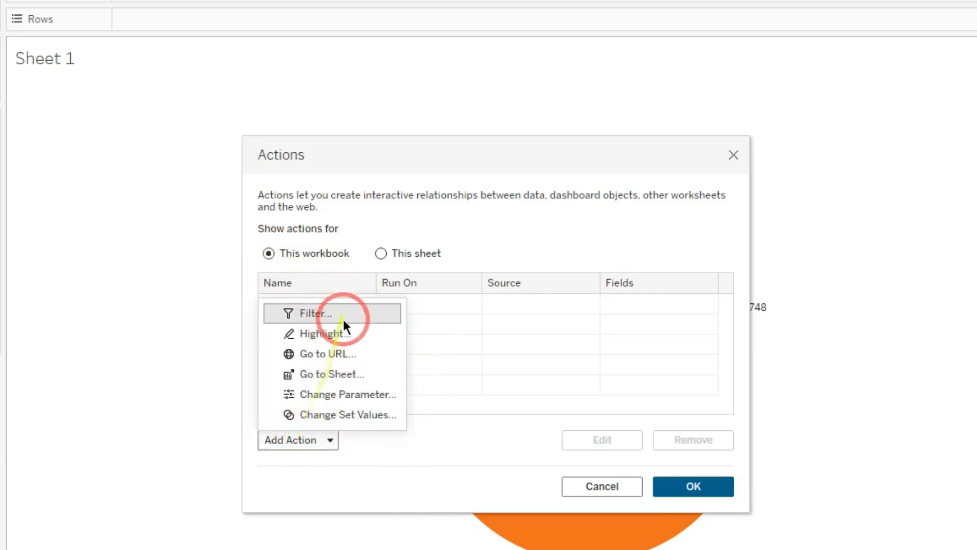
pyautogui.click(309, 313)
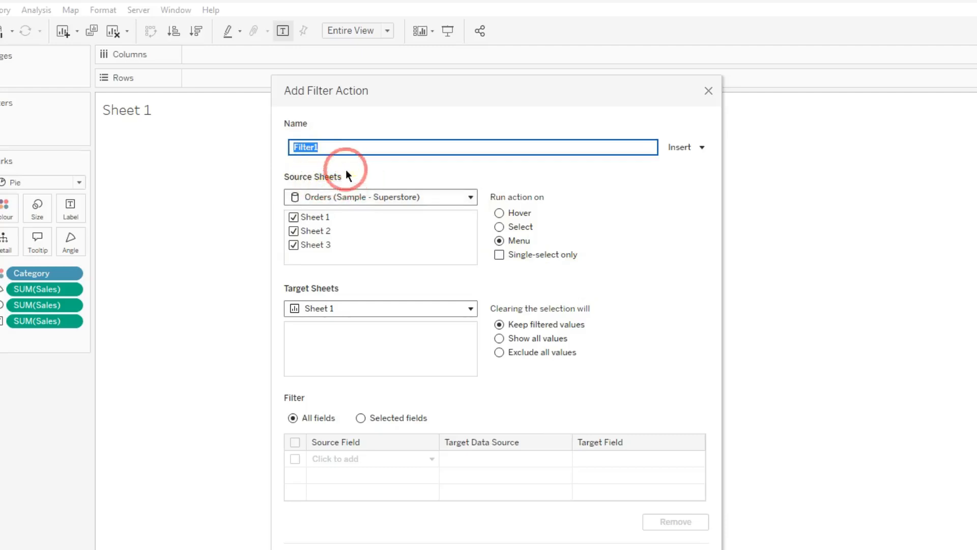
pyautogui.click(295, 231)
pyautogui.click(294, 244)
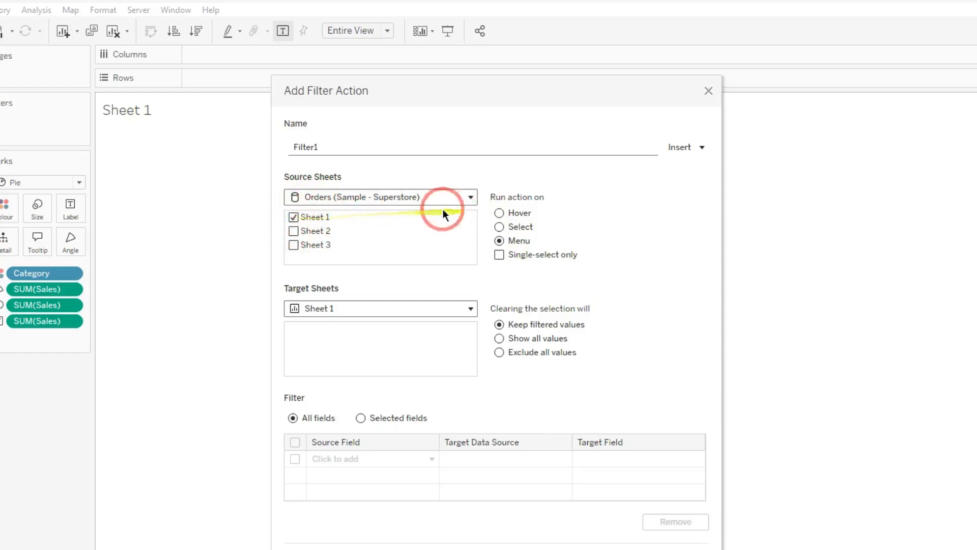
# Keep the filter action running on Menu, set its target sheet to Sheet 3, and save the action.
pyautogui.click(502, 214)
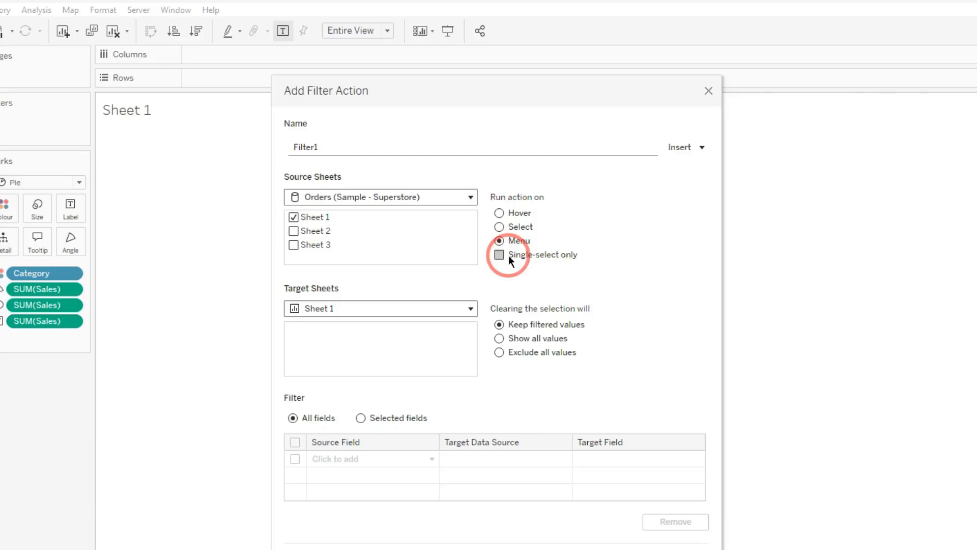
pyautogui.click(300, 307)
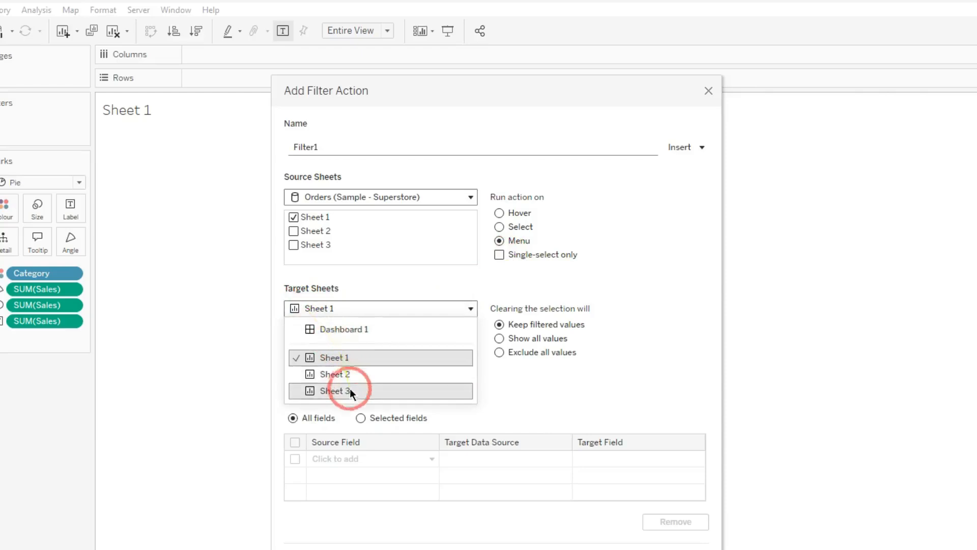
pyautogui.click(350, 391)
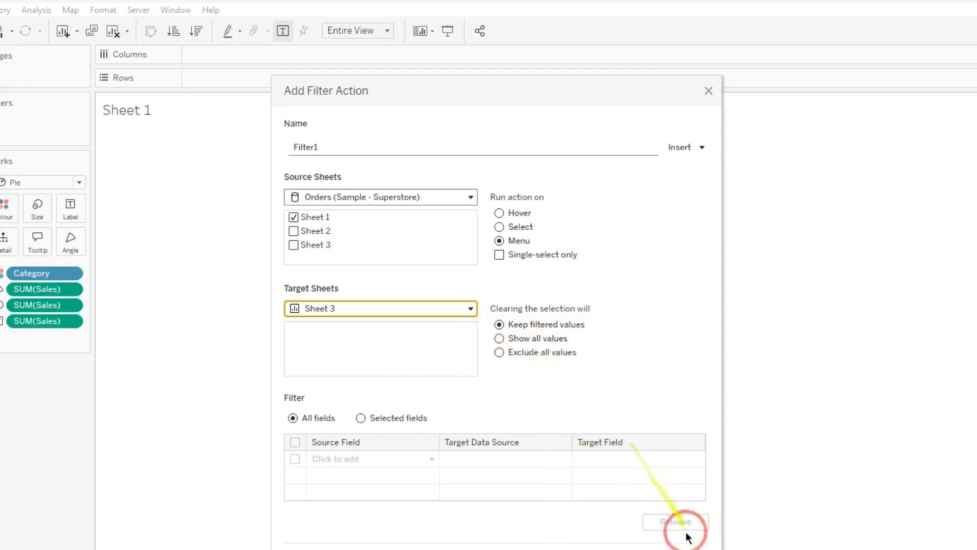
pyautogui.click(728, 545)
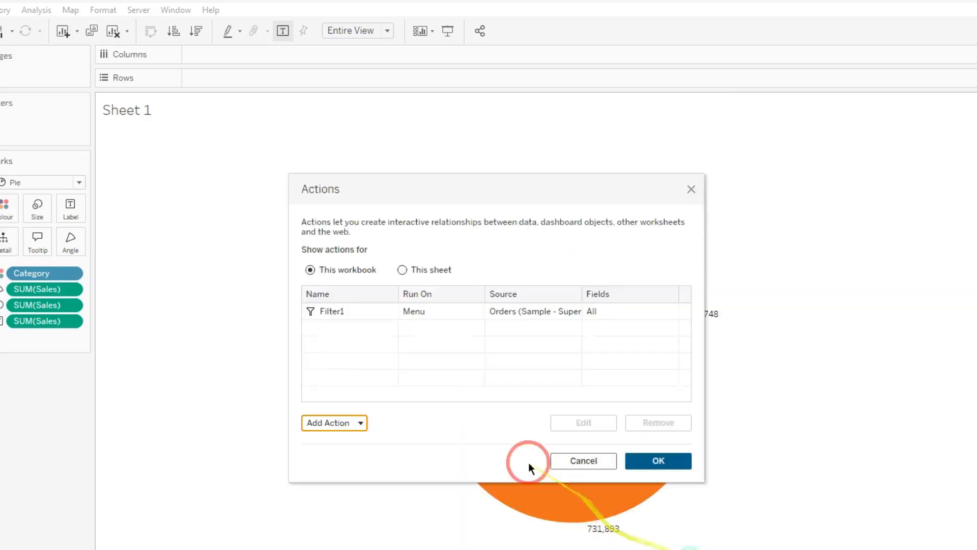
pyautogui.click(658, 460)
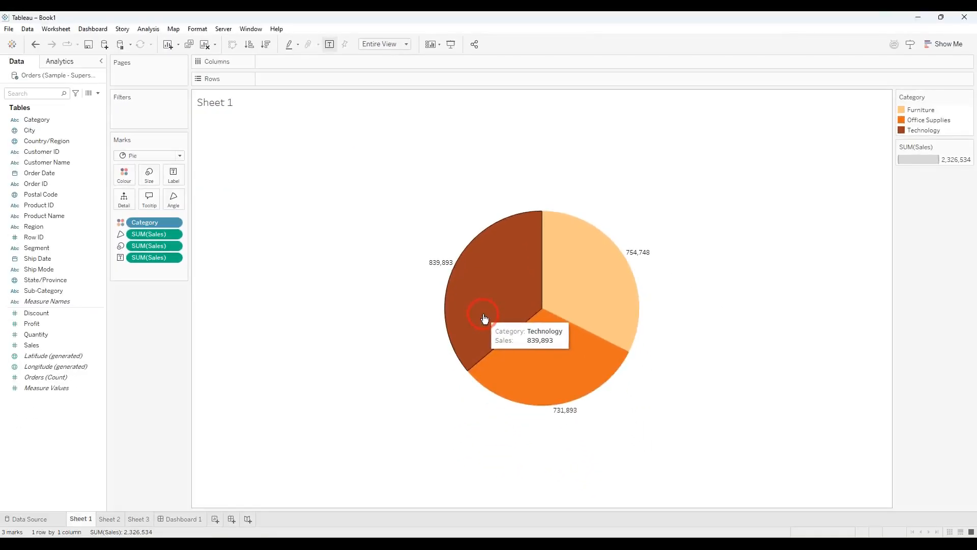
# Test the filter action from the Office Supplies slice and remove the action filter it applies to Sheet 3.
pyautogui.click(577, 360)
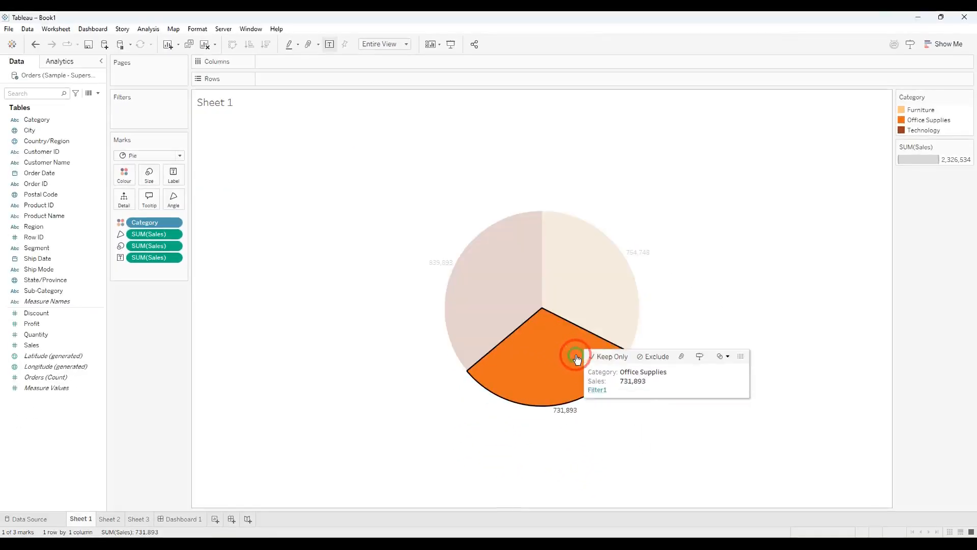
pyautogui.click(598, 390)
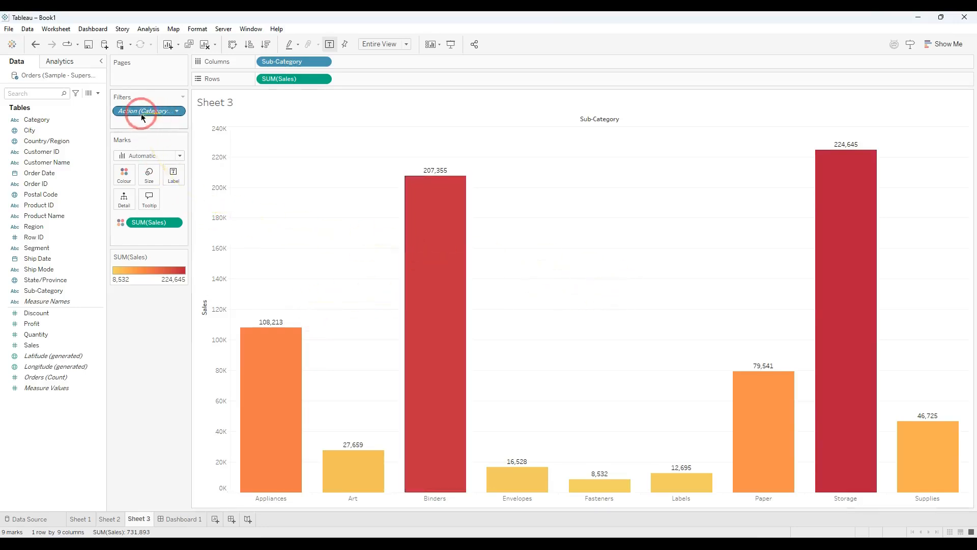
pyautogui.moveTo(142, 118); pyautogui.dragTo(159, 306)
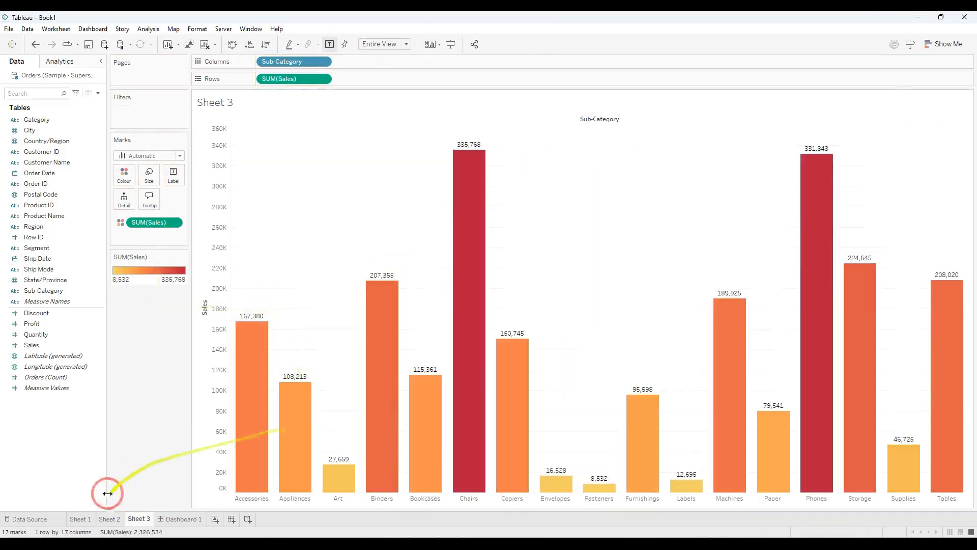
# Return to Sheet 1 and run the filter action from the Furniture slice.
pyautogui.click(80, 519)
pyautogui.click(561, 303)
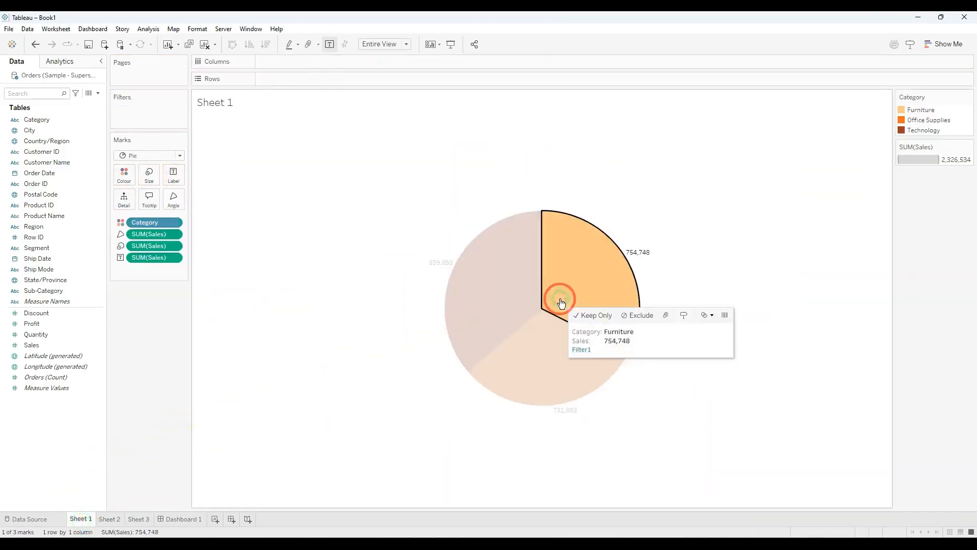
pyautogui.click(582, 349)
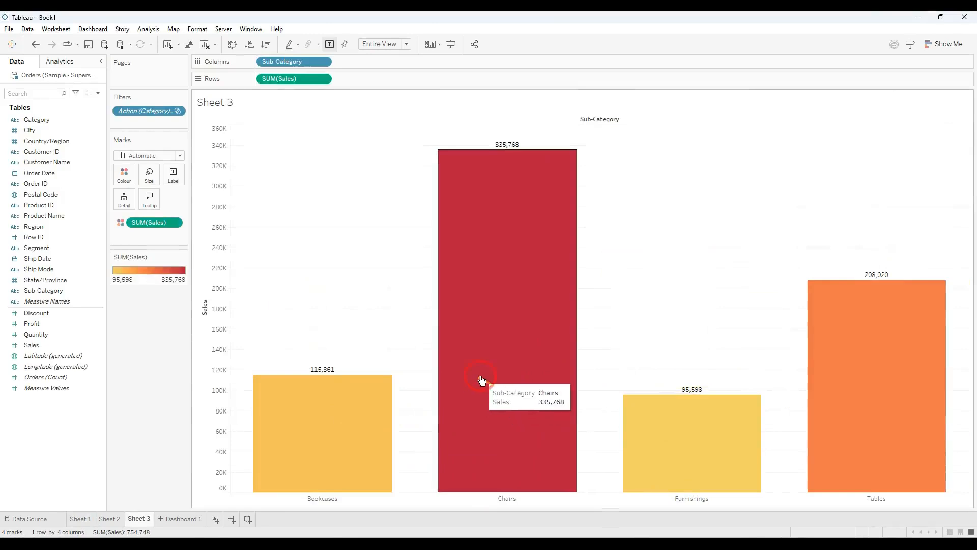
# Go back to Sheet 1 and start adding a Go to URL action to the workbook.
pyautogui.click(81, 519)
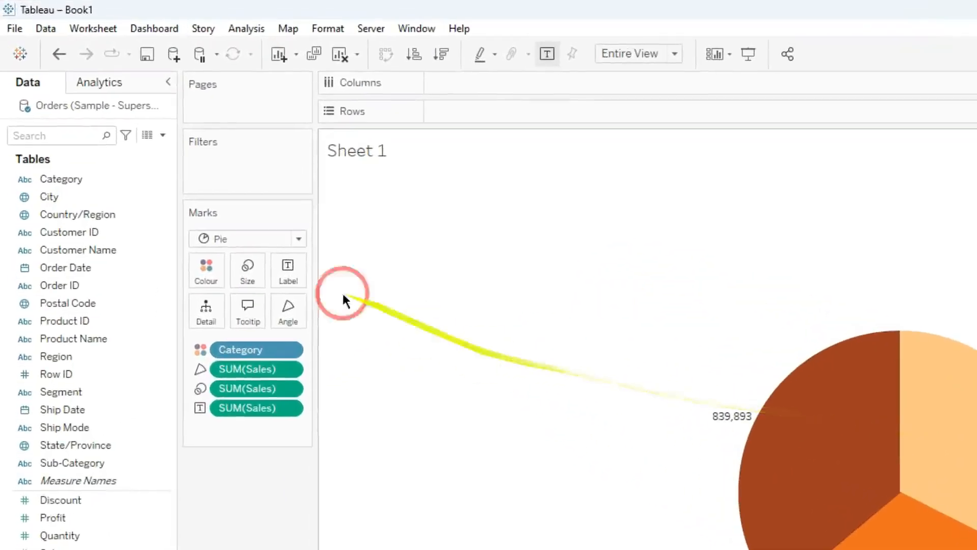
pyautogui.click(101, 29)
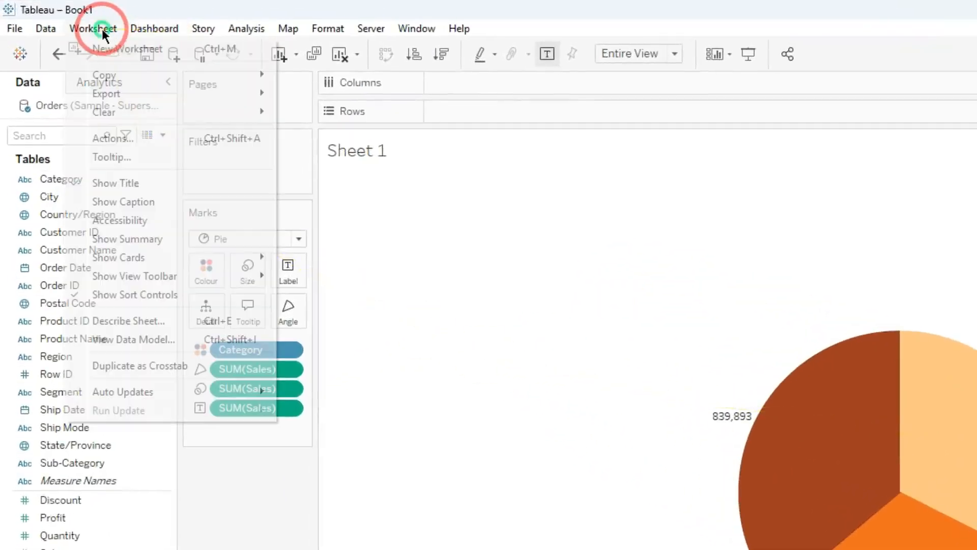
pyautogui.click(143, 136)
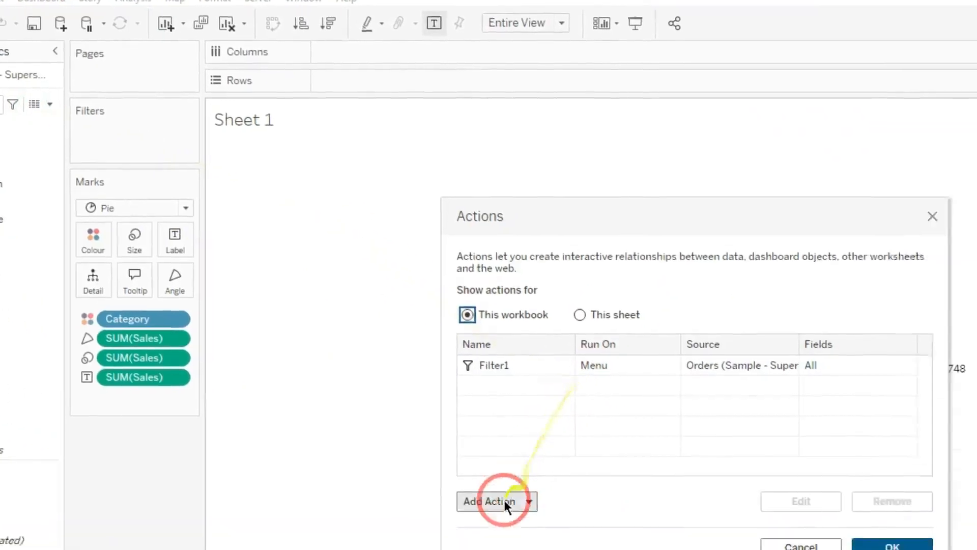
pyautogui.click(618, 529)
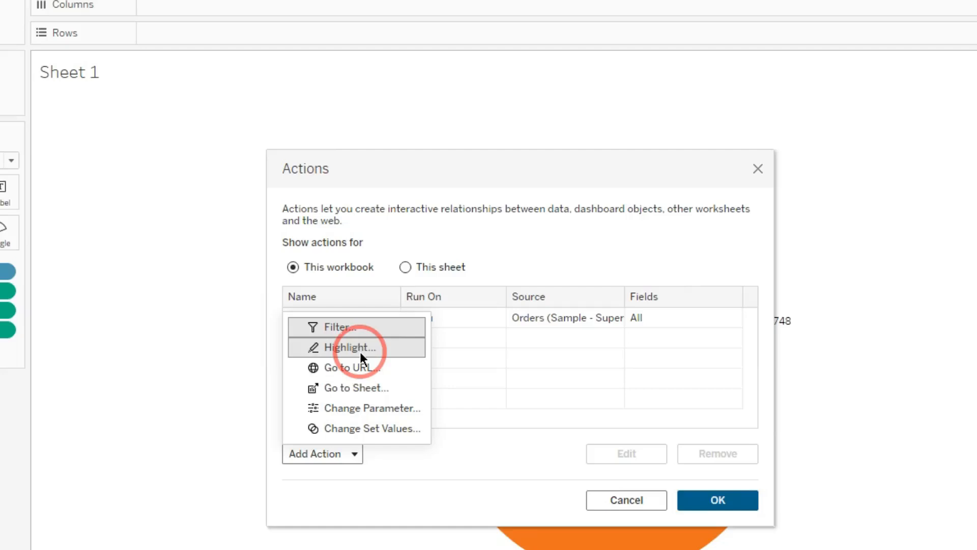
pyautogui.click(356, 370)
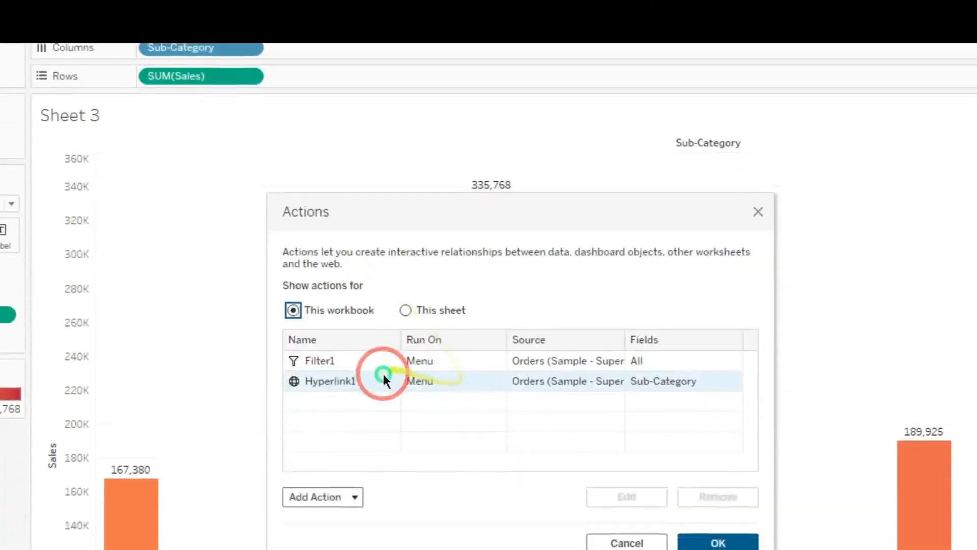
pyautogui.click(383, 375)
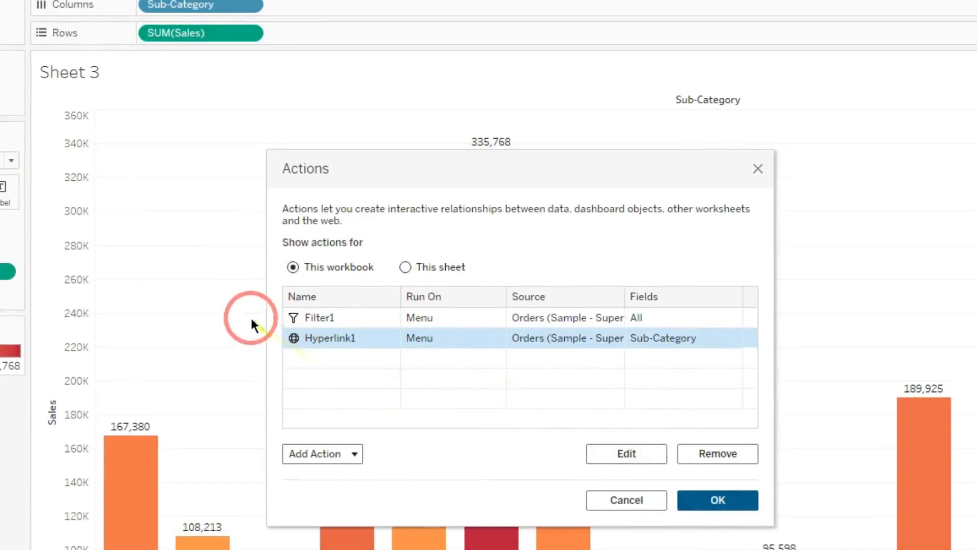
pyautogui.click(624, 458)
pyautogui.click(584, 447)
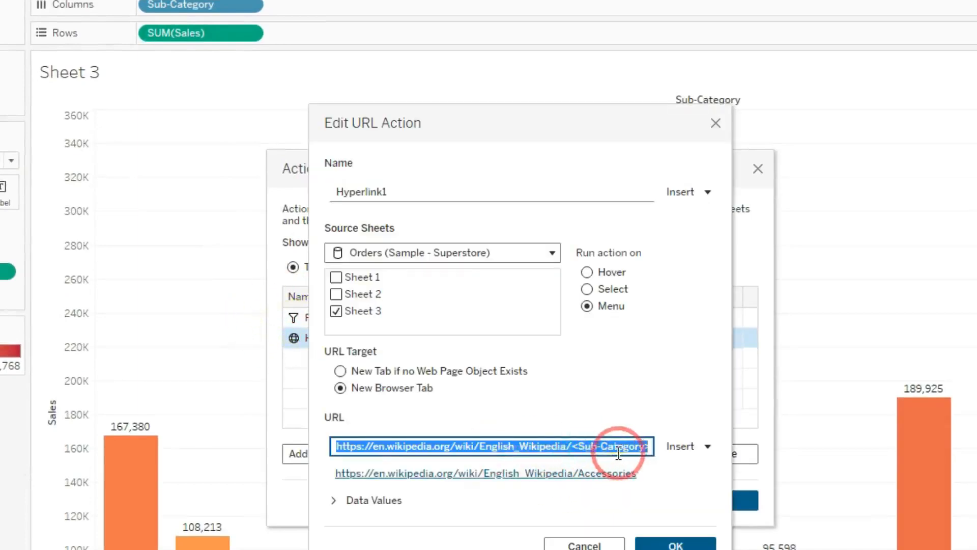
pyautogui.write('https://en.wikipedia.org/wiki/Ring_binder')
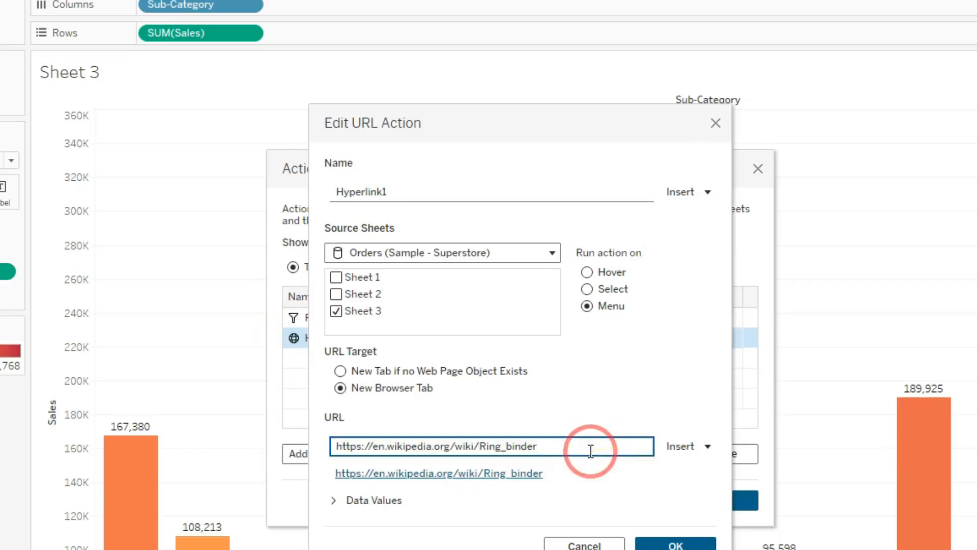
pyautogui.press('BackSpace')
pyautogui.press('BackSpace')
pyautogui.press('BackSpace')
pyautogui.press('BackSpace')
pyautogui.press('BackSpace')
pyautogui.press('BackSpace')
pyautogui.press('BackSpace')
pyautogui.press('BackSpace')
pyautogui.press('BackSpace')
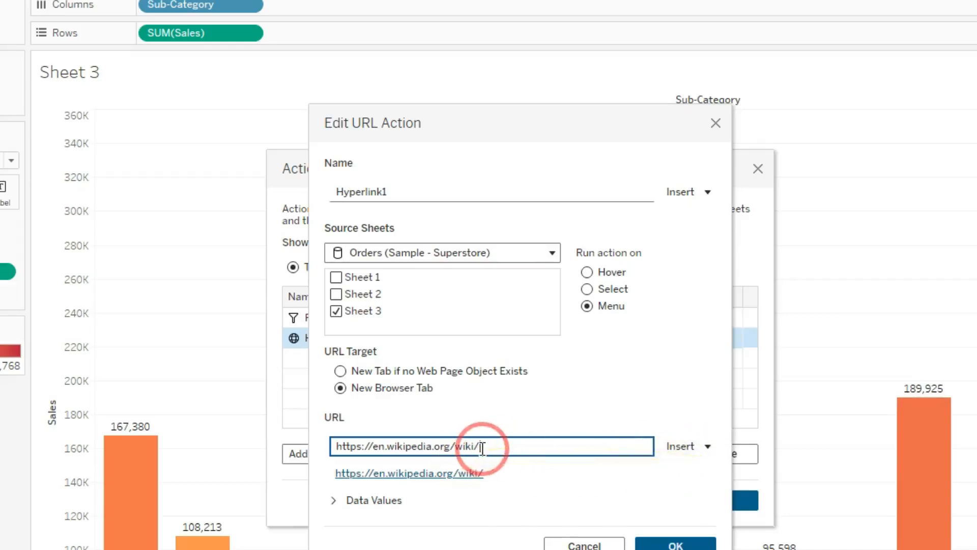
# Append the Sub-Category field to the end of the action's URL and save the action changes.
pyautogui.click(680, 446)
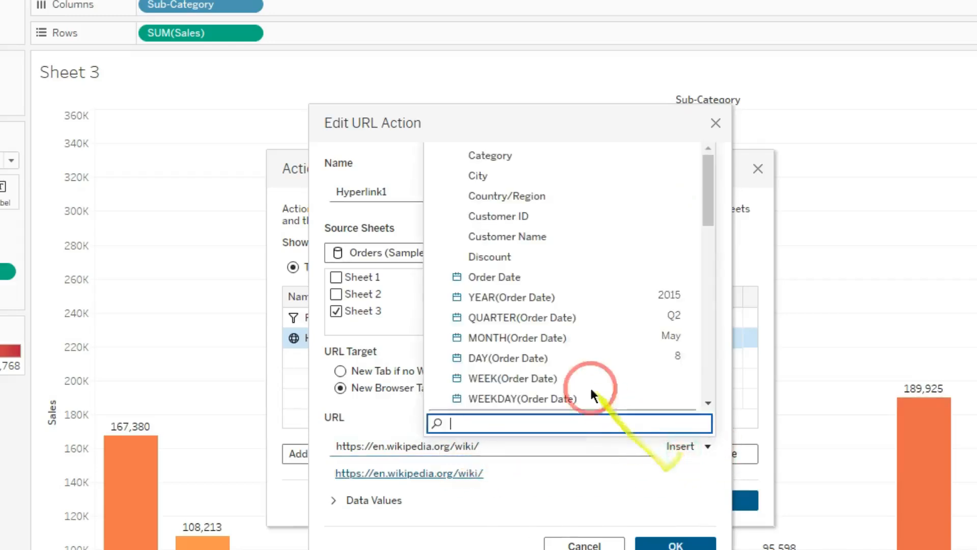
pyautogui.scroll(-5, 590, 386)
pyautogui.scroll(-2, 593, 388)
pyautogui.click(580, 387)
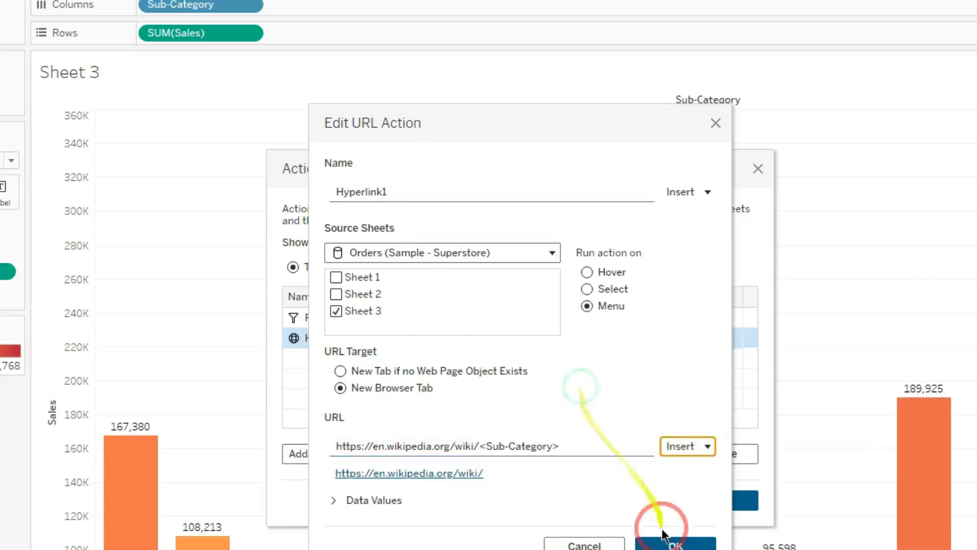
pyautogui.click(662, 544)
pyautogui.click(708, 499)
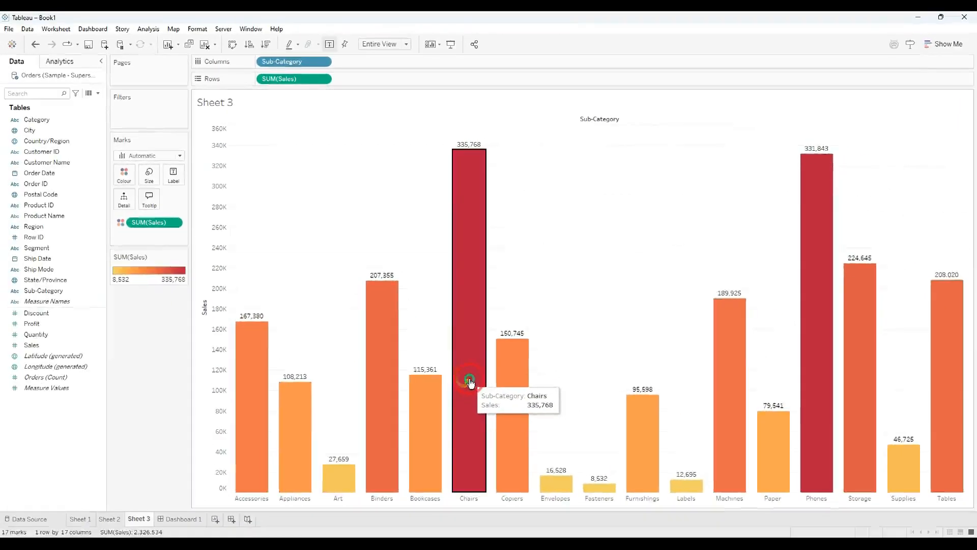
# Test the Hyperlink1 action from the Chairs bar on Sheet 3 and look through the Wikipedia article it opens.
pyautogui.click(483, 484)
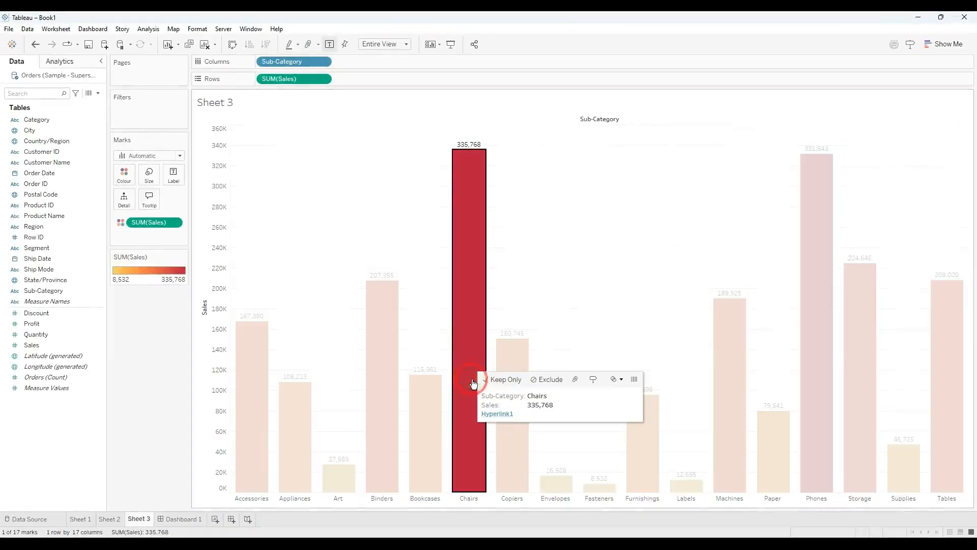
pyautogui.click(498, 415)
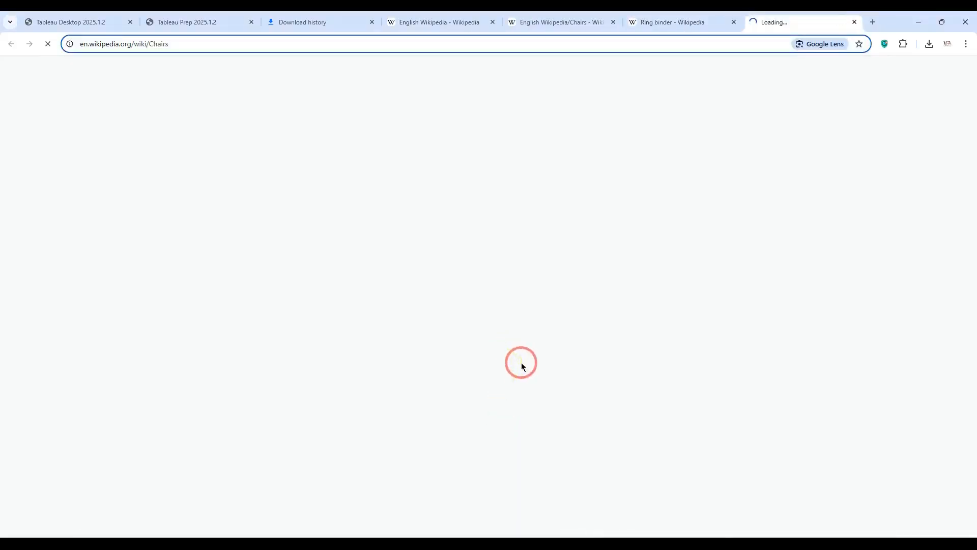
pyautogui.scroll(-4, 446, 283)
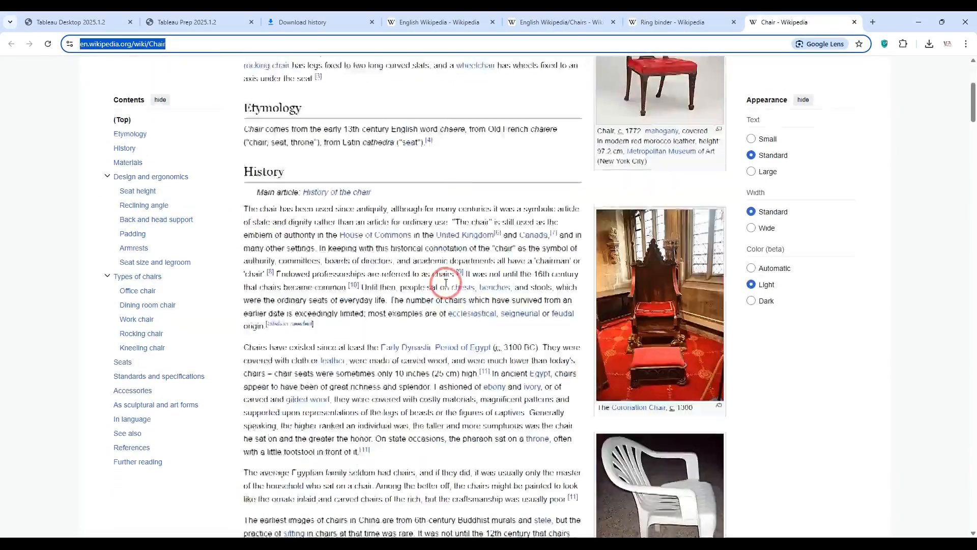
pyautogui.scroll(-20, 445, 283)
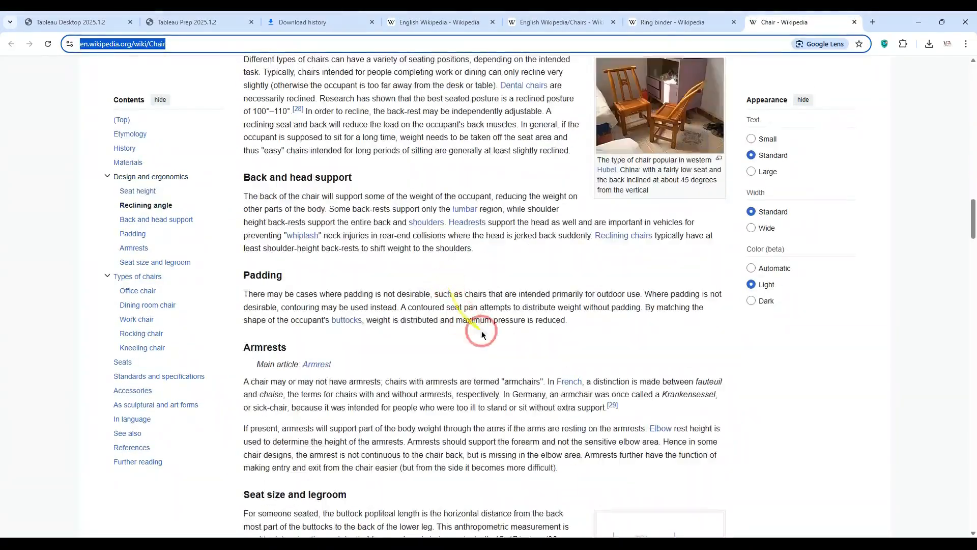
# Test the Hyperlink1 action from the Binders bar on Sheet 3, look through the Wikipedia article, and return to the chart with the selection cleared.
pyautogui.click(532, 543)
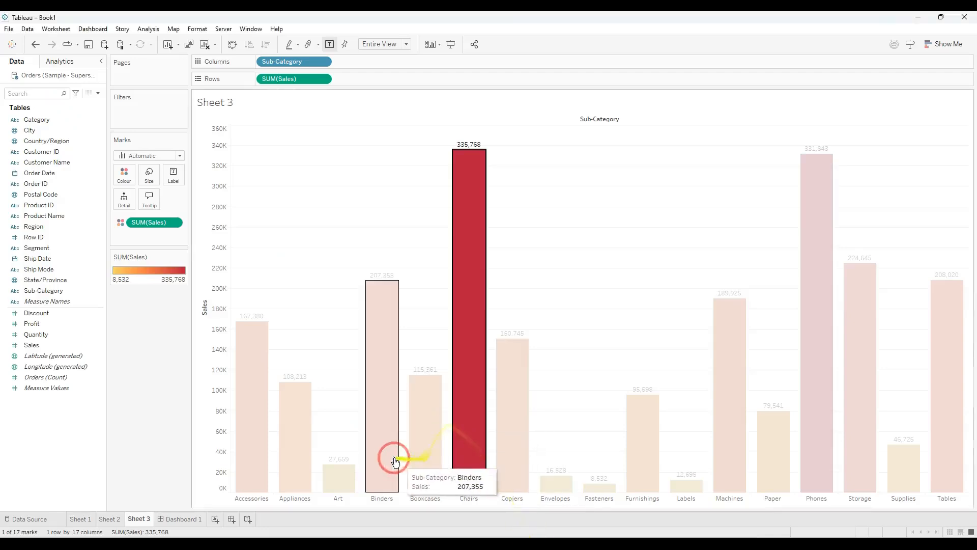
pyautogui.click(377, 459)
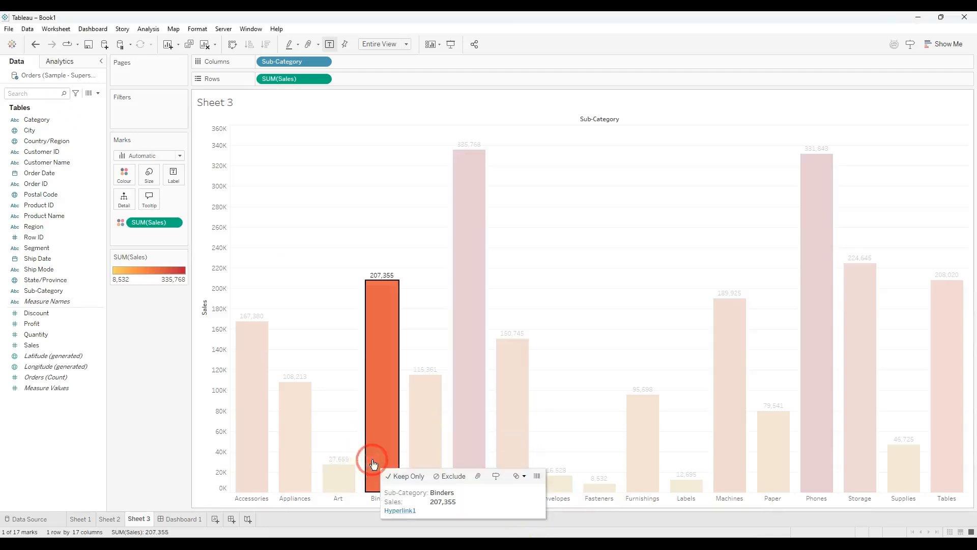
pyautogui.click(392, 511)
pyautogui.scroll(-5, 407, 315)
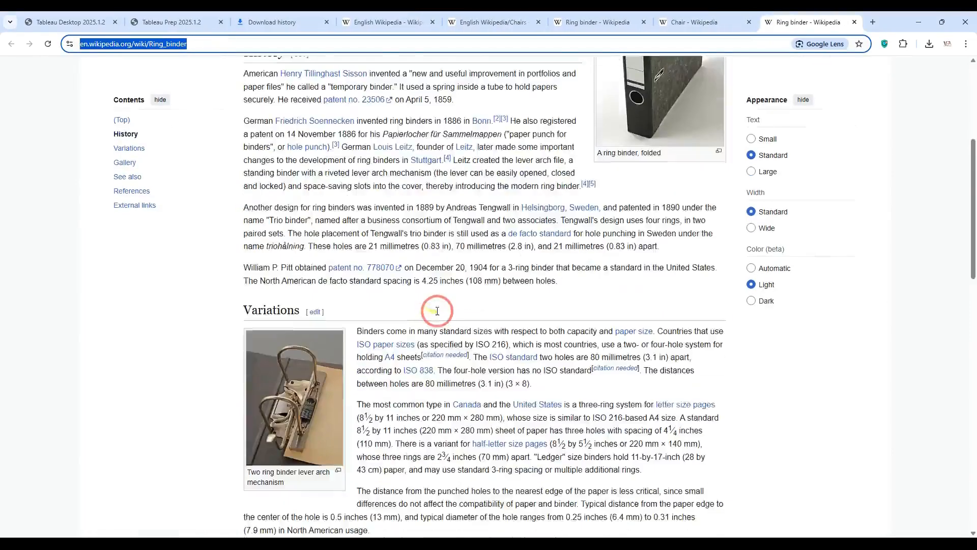
pyautogui.scroll(-10, 437, 311)
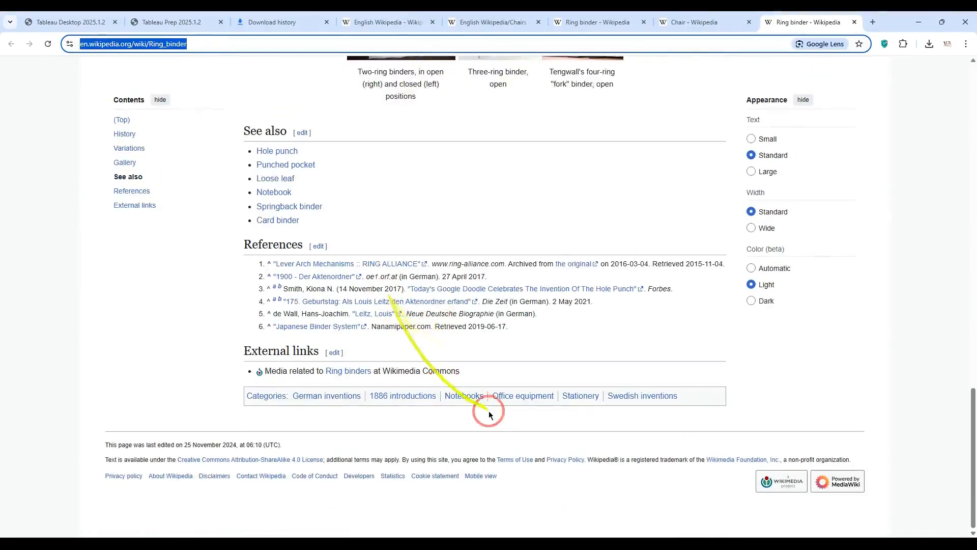
pyautogui.click(520, 537)
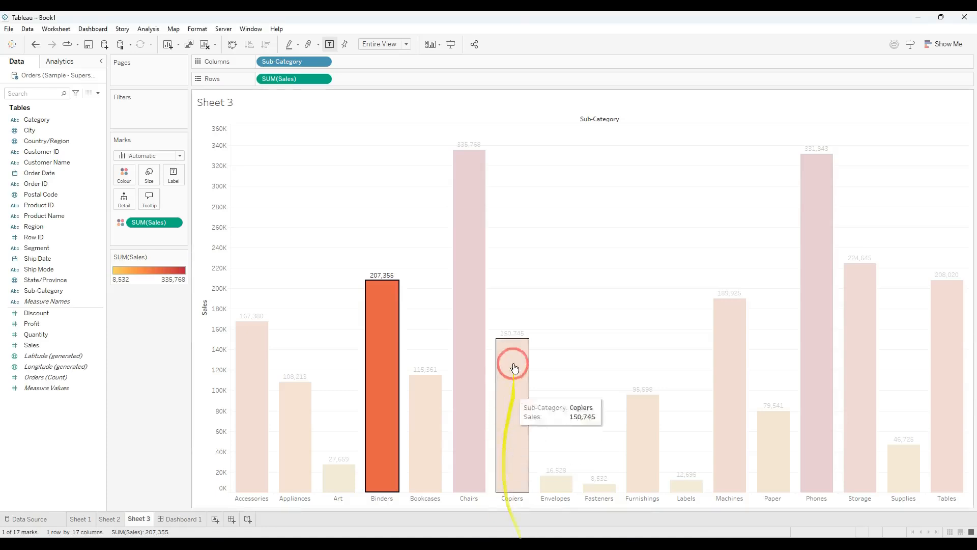
pyautogui.click(527, 270)
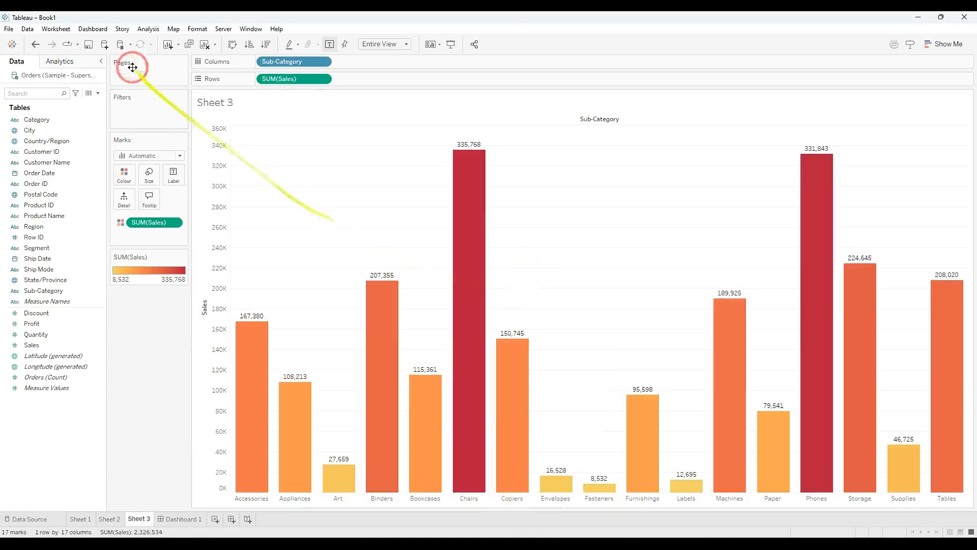
# Remove the Hyperlink1 and Filter1 actions from the workbook's list of actions.
pyautogui.click(95, 29)
pyautogui.moveTo(57, 29)
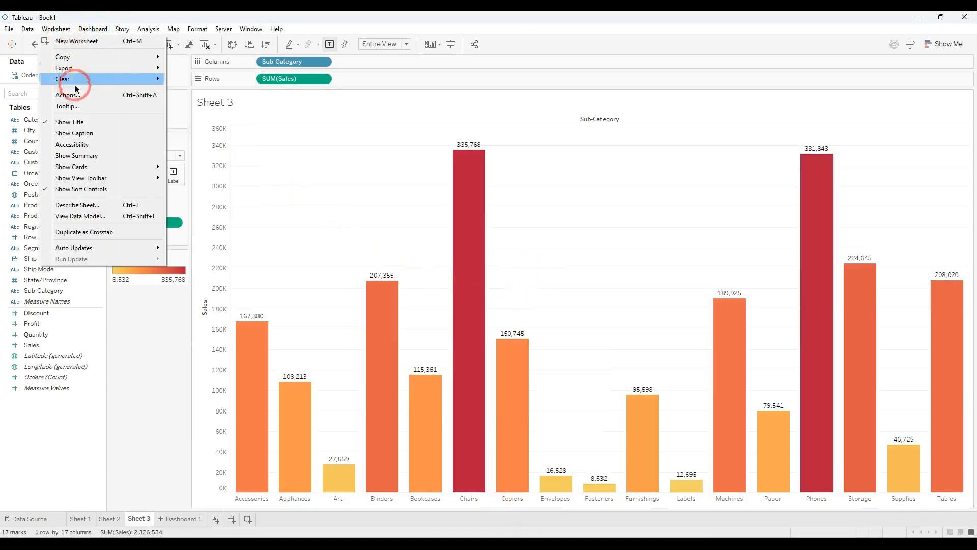
pyautogui.click(424, 205)
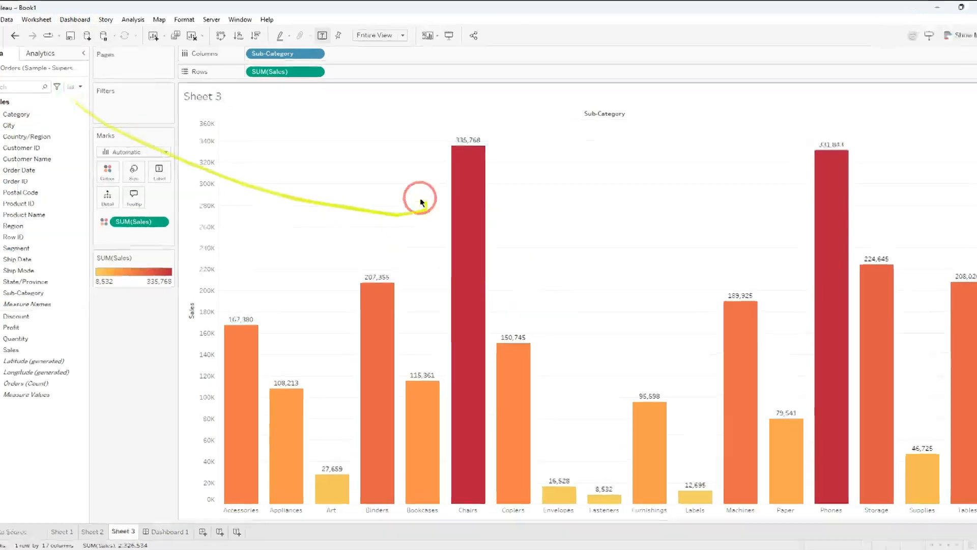
pyautogui.click(375, 261)
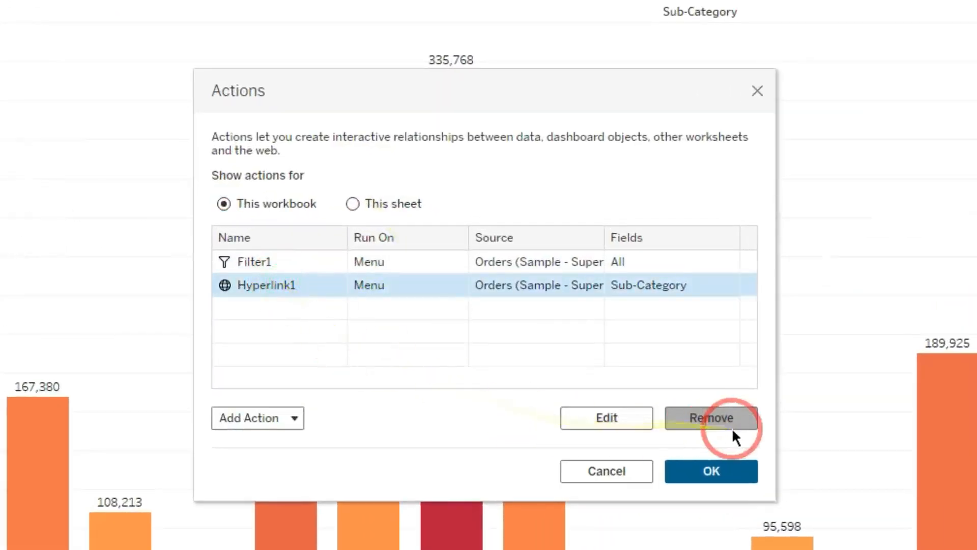
pyautogui.click(728, 416)
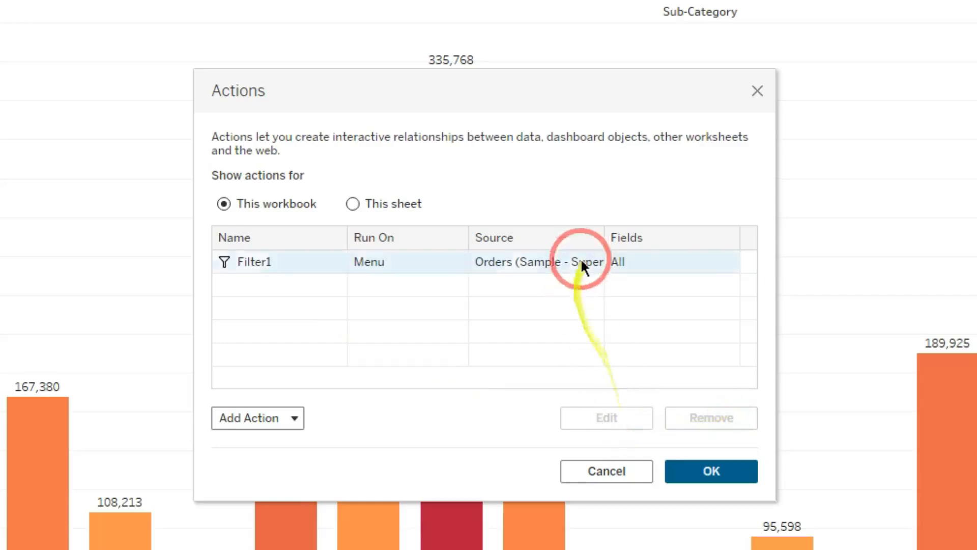
pyautogui.click(580, 258)
pyautogui.click(706, 419)
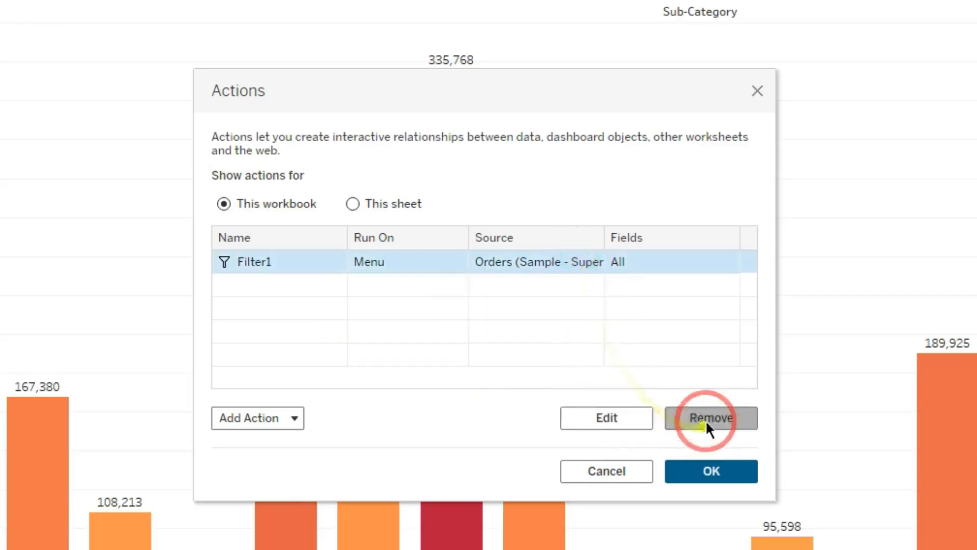
# Add a Go to Sheet action that runs on Select, with Sheet 1 as source and Sheet 3 as target, and save it.
pyautogui.click(249, 415)
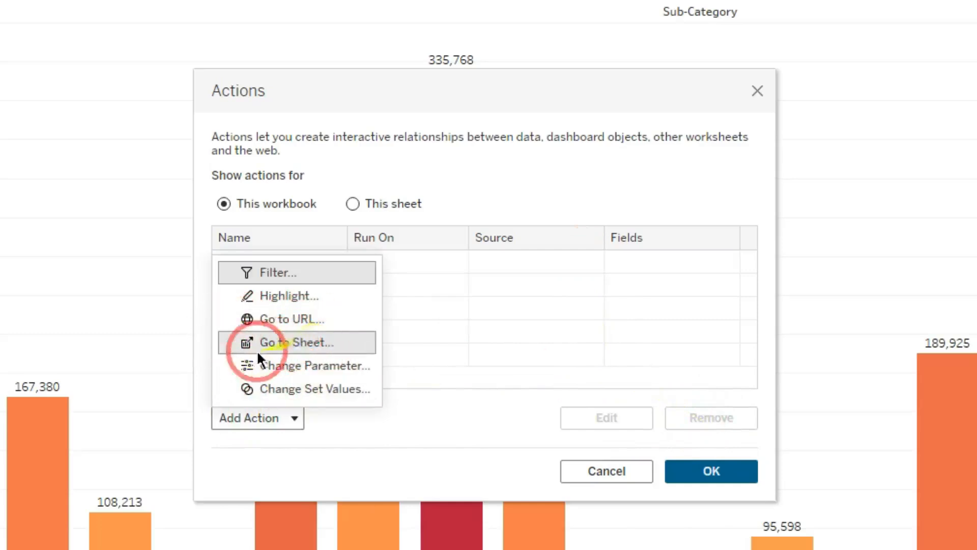
pyautogui.click(313, 343)
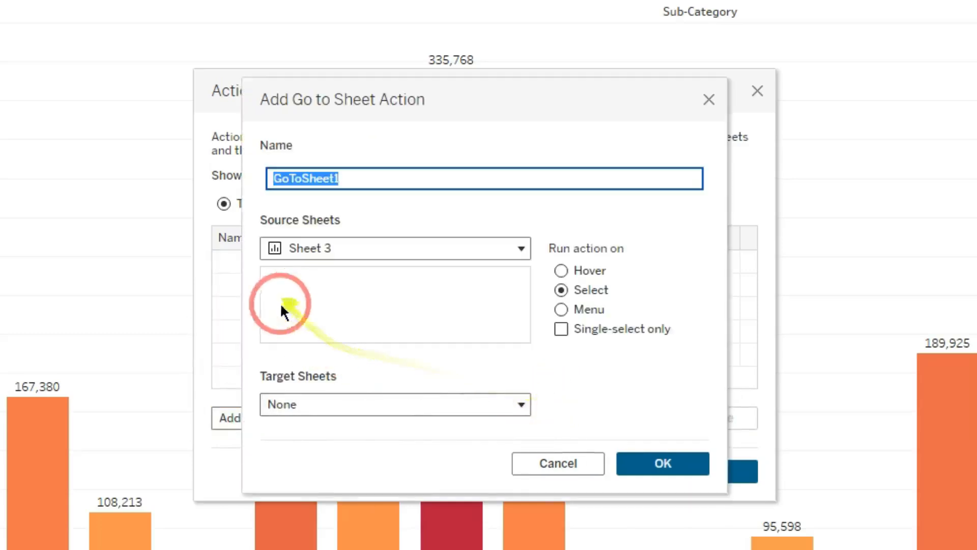
pyautogui.click(355, 246)
pyautogui.click(347, 395)
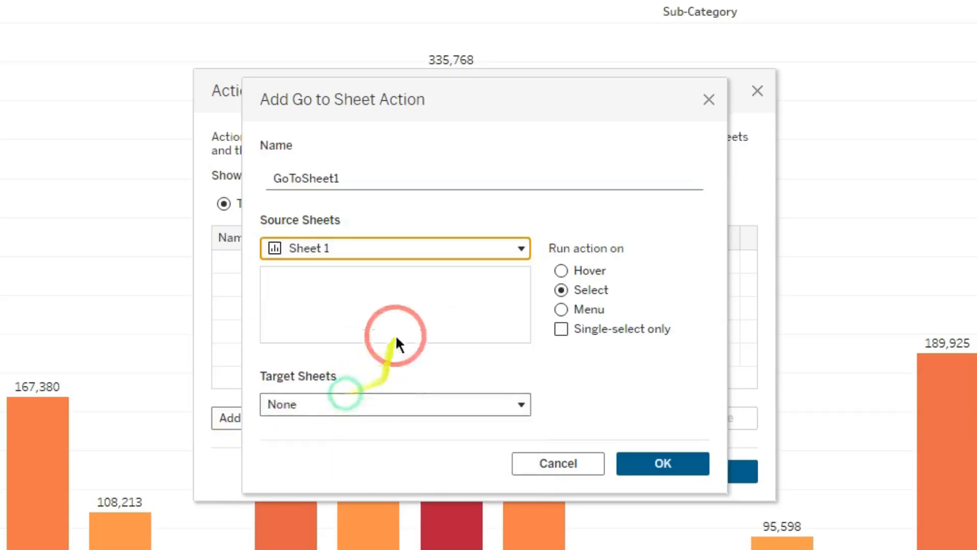
pyautogui.click(361, 405)
pyautogui.click(371, 368)
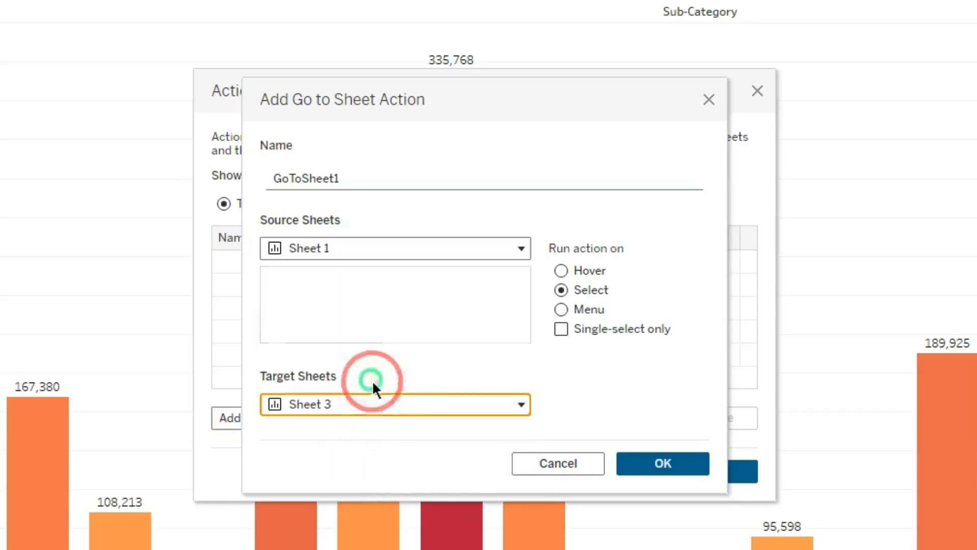
pyautogui.click(662, 464)
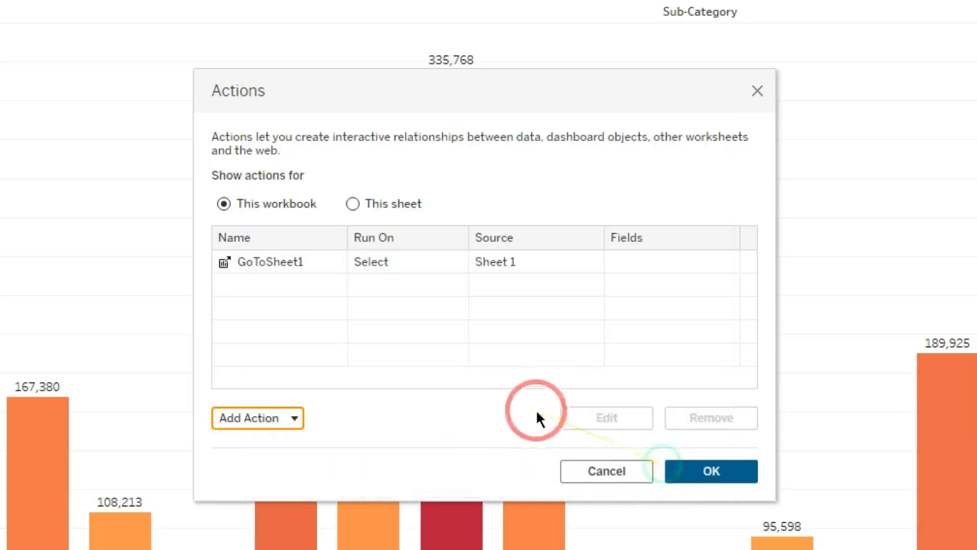
pyautogui.click(693, 469)
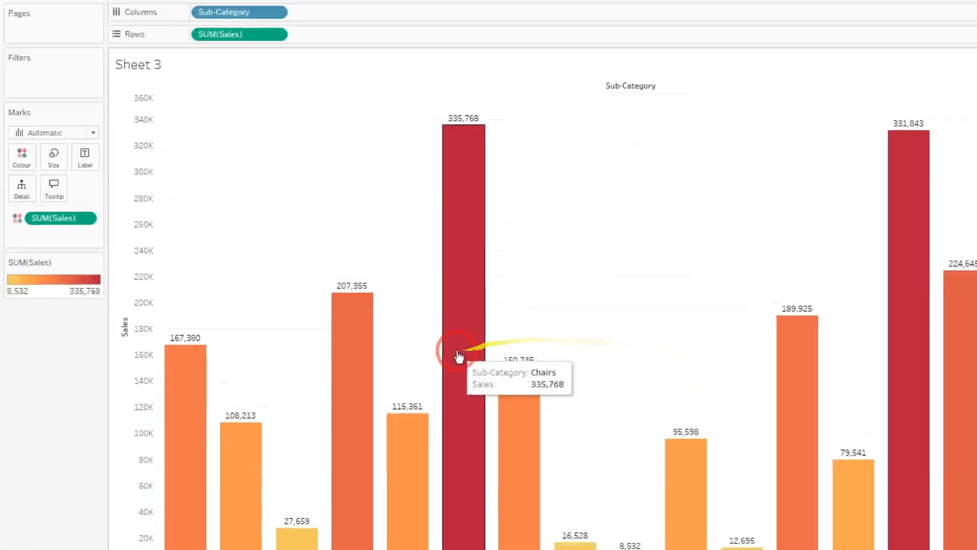
# Test the Go to Sheet action by selecting the Chairs bar on Sheet 3.
pyautogui.click(458, 356)
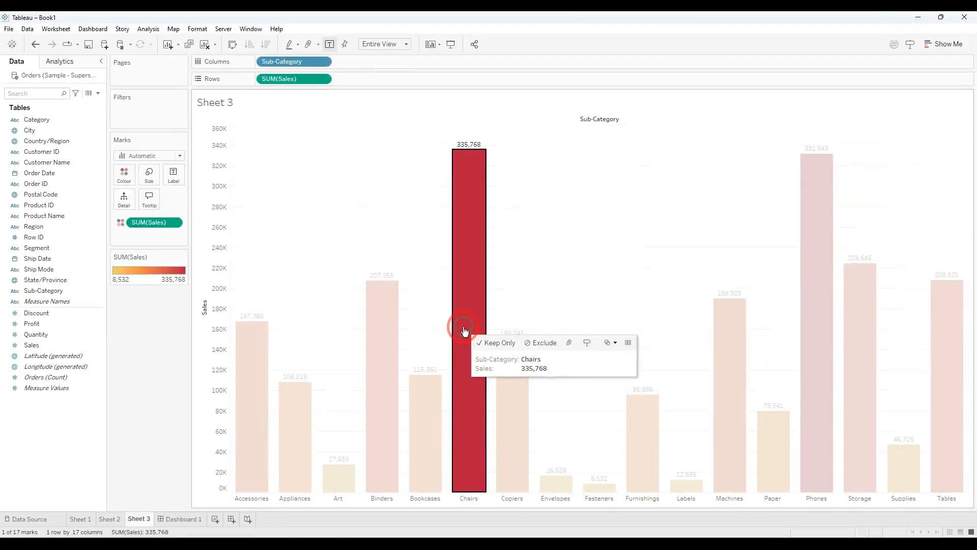
pyautogui.click(464, 332)
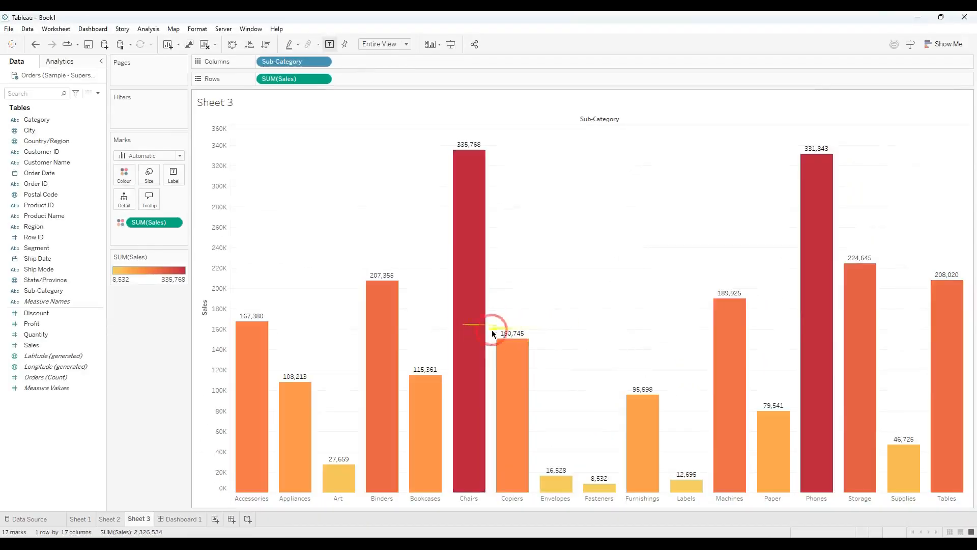
pyautogui.rightClick(469, 330)
pyautogui.click(467, 306)
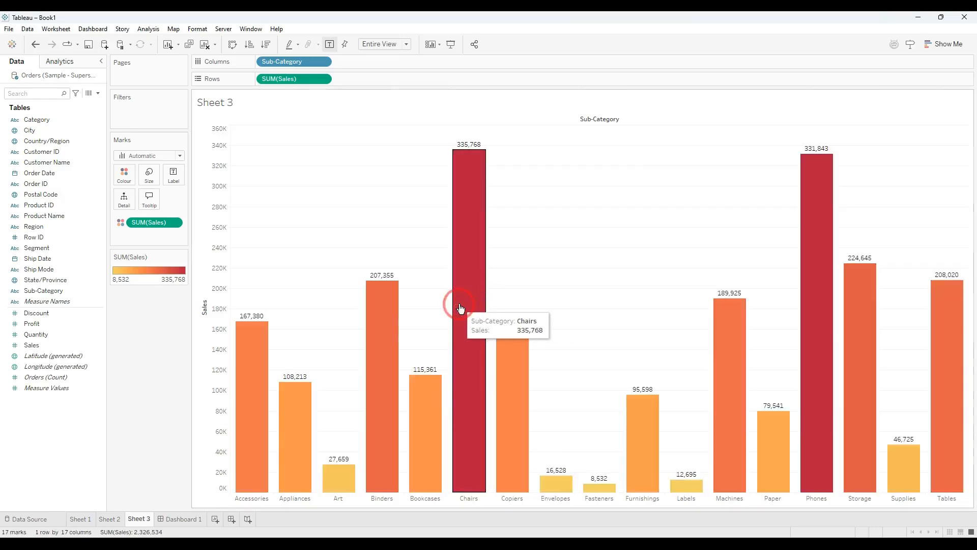
pyautogui.click(459, 308)
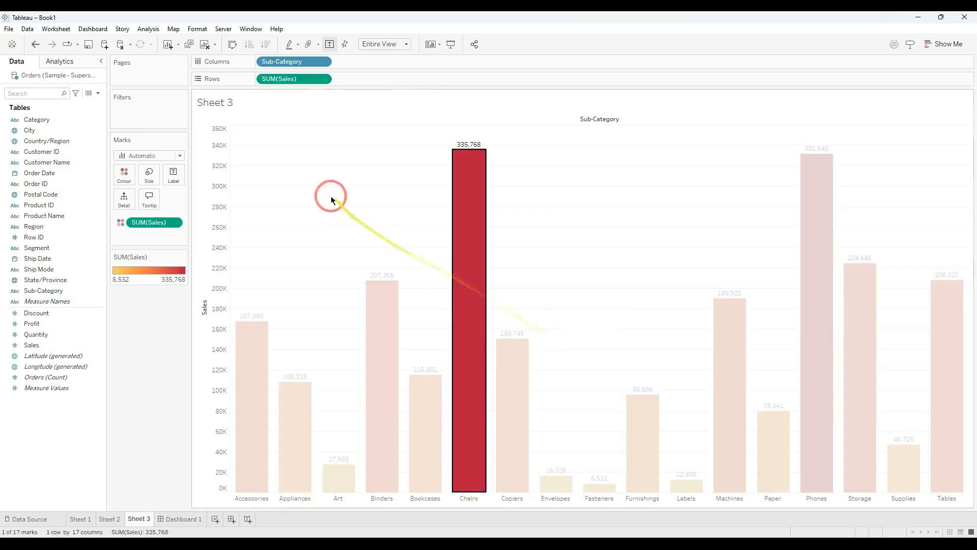
# Edit the GoToSheet1 action to use Sheet 3 as its source and Sheet 1 as its target, and save the changes.
pyautogui.click(56, 28)
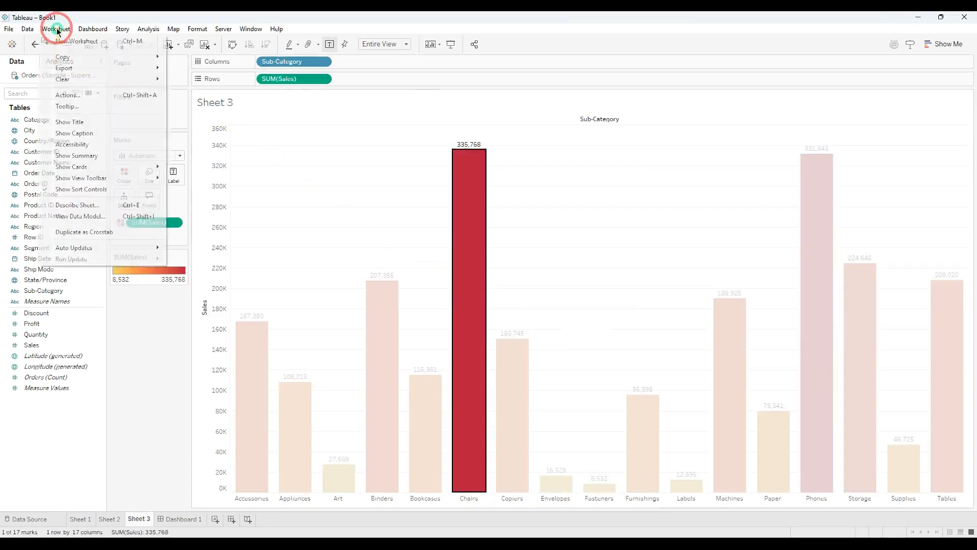
pyautogui.click(87, 96)
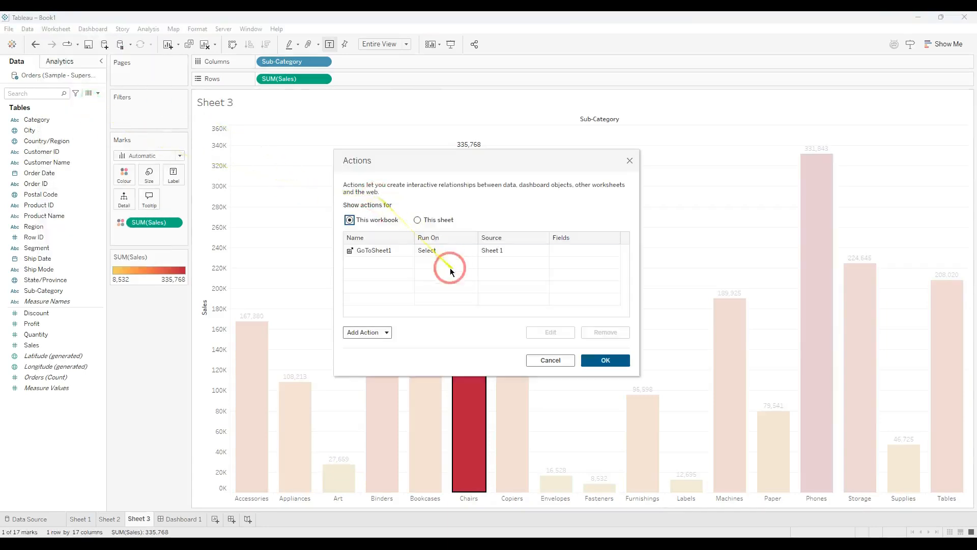
pyautogui.click(406, 251)
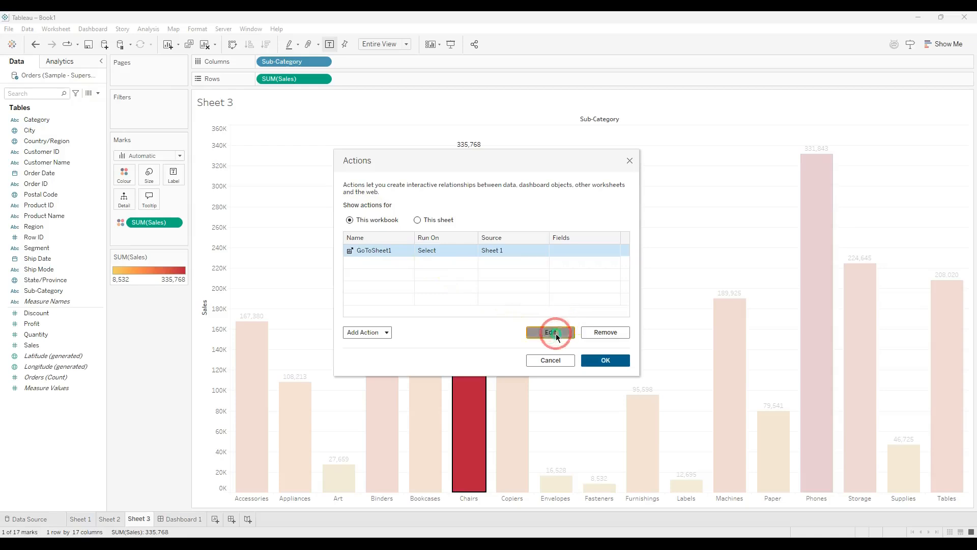
pyautogui.click(552, 332)
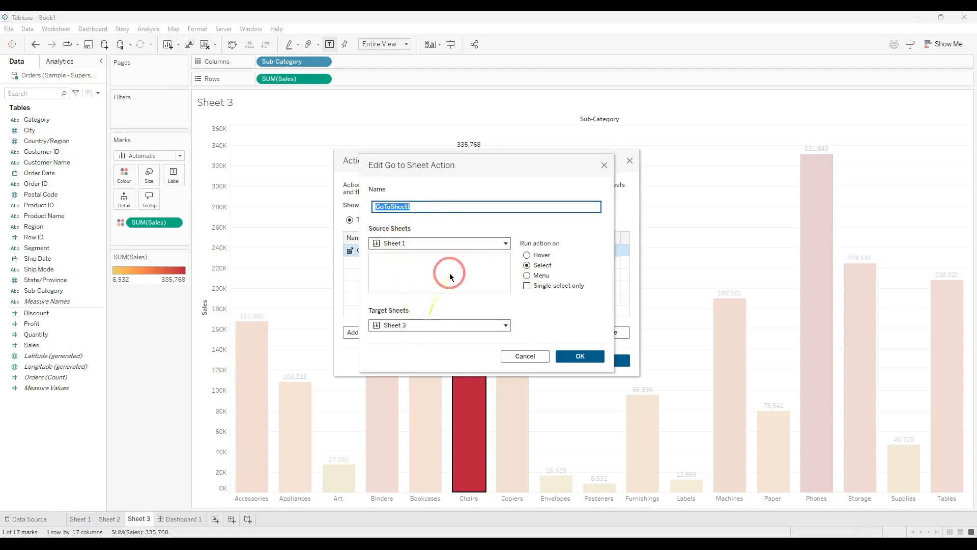
pyautogui.click(416, 243)
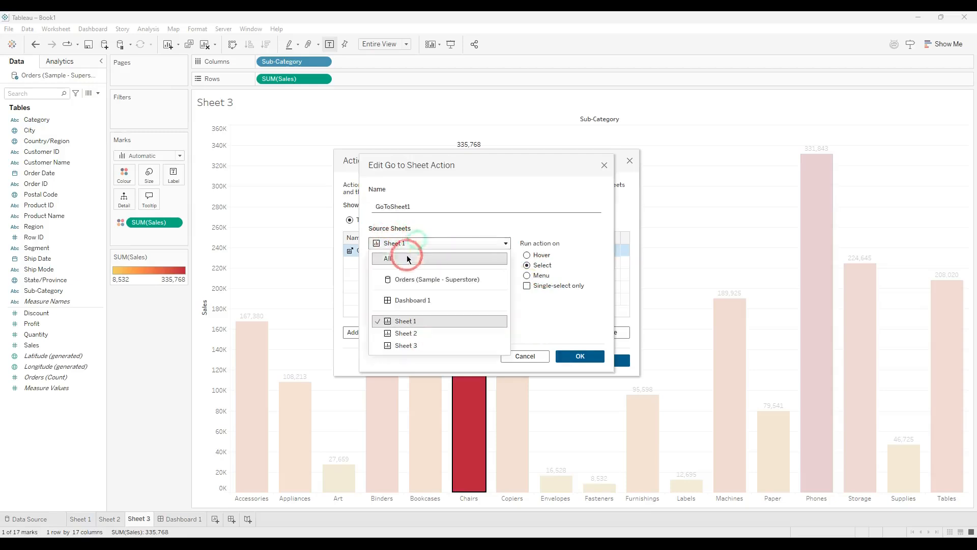
pyautogui.click(416, 346)
pyautogui.click(422, 324)
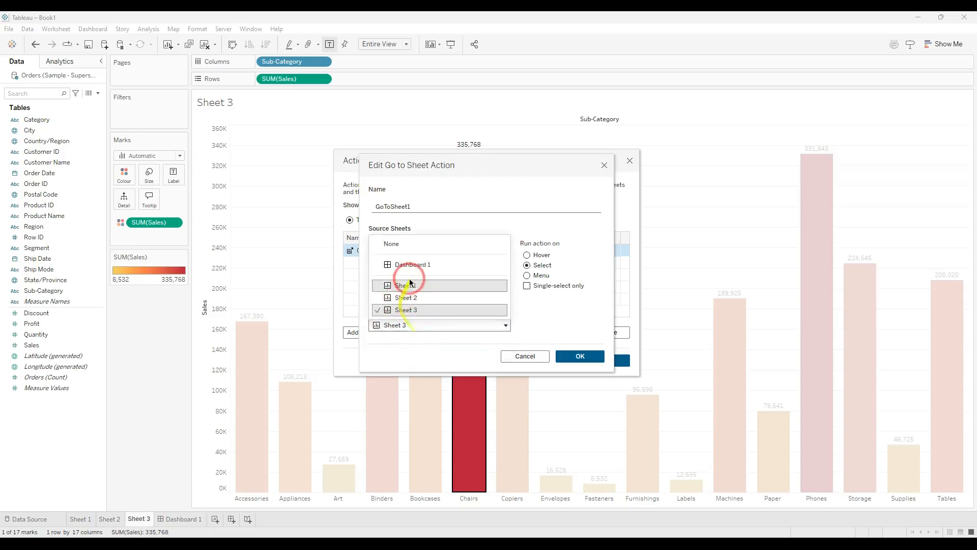
pyautogui.click(410, 284)
pyautogui.click(593, 358)
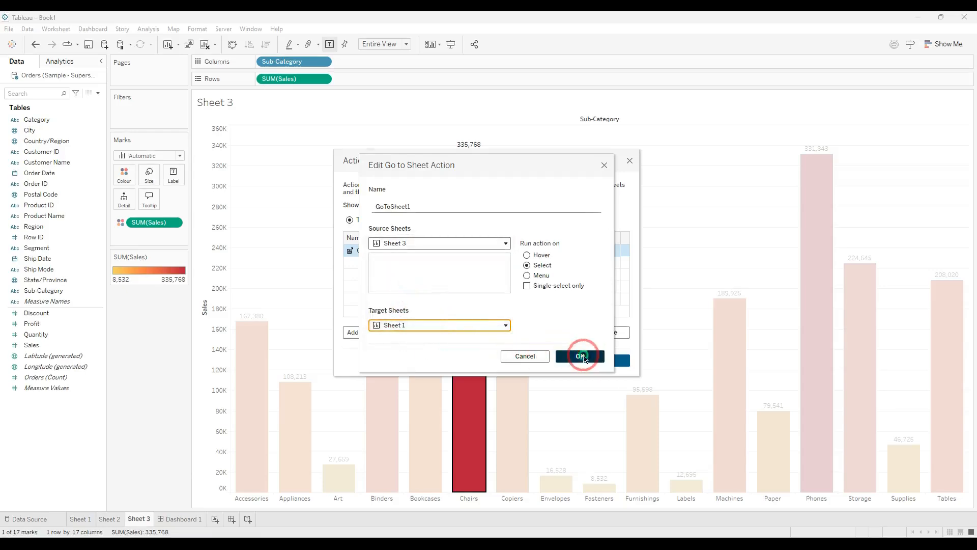
pyautogui.click(599, 361)
# Test the edited GoToSheet1 action from Sheet 3's bars, returning to Sheet 3 once to repeat the test.
pyautogui.click(459, 344)
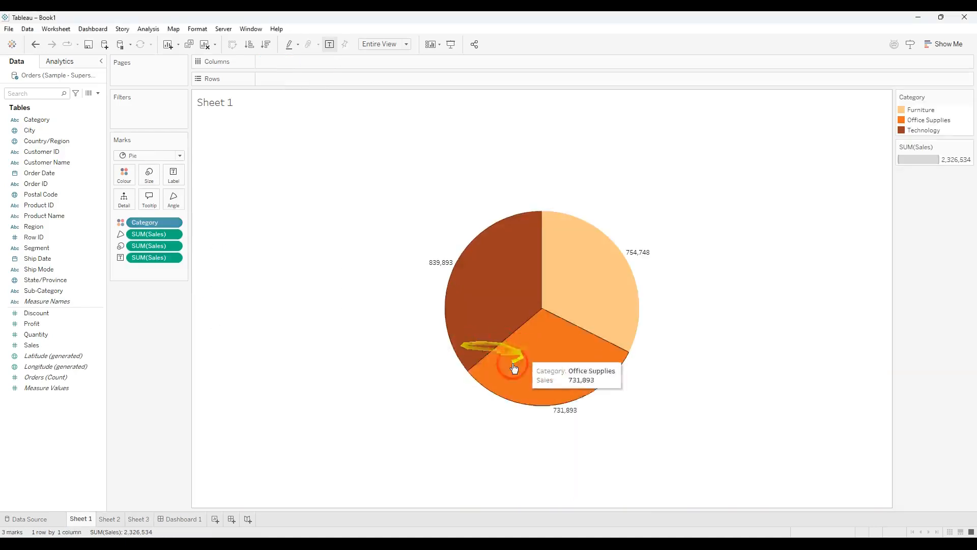
pyautogui.click(133, 519)
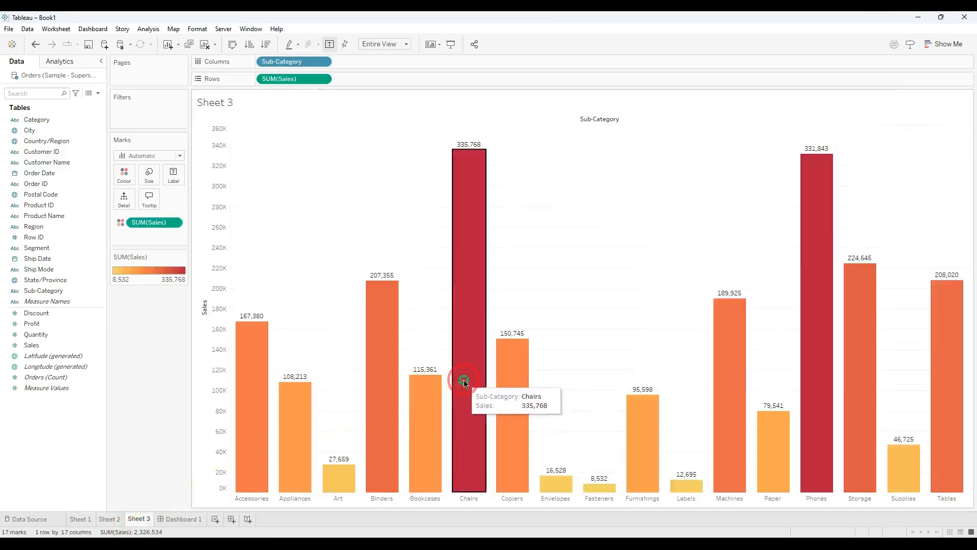
pyautogui.click(421, 395)
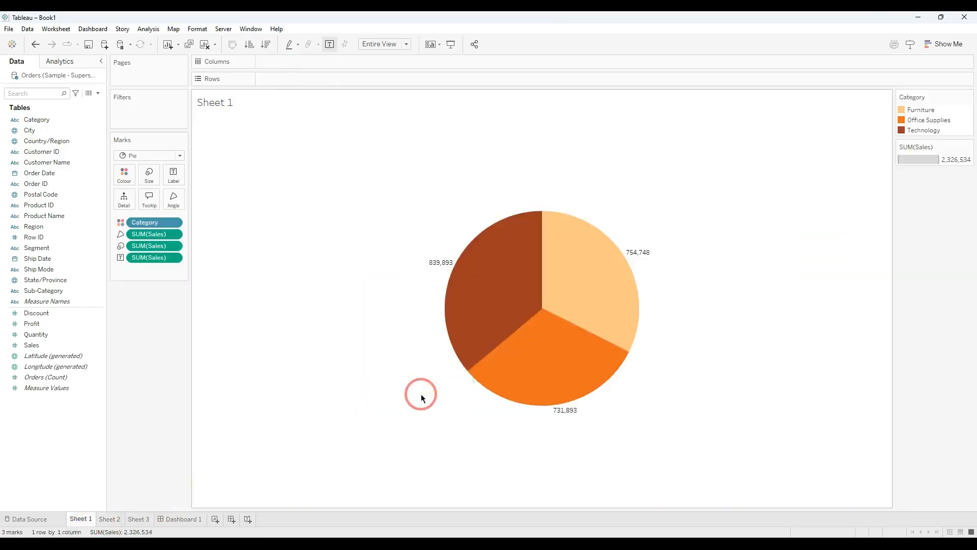